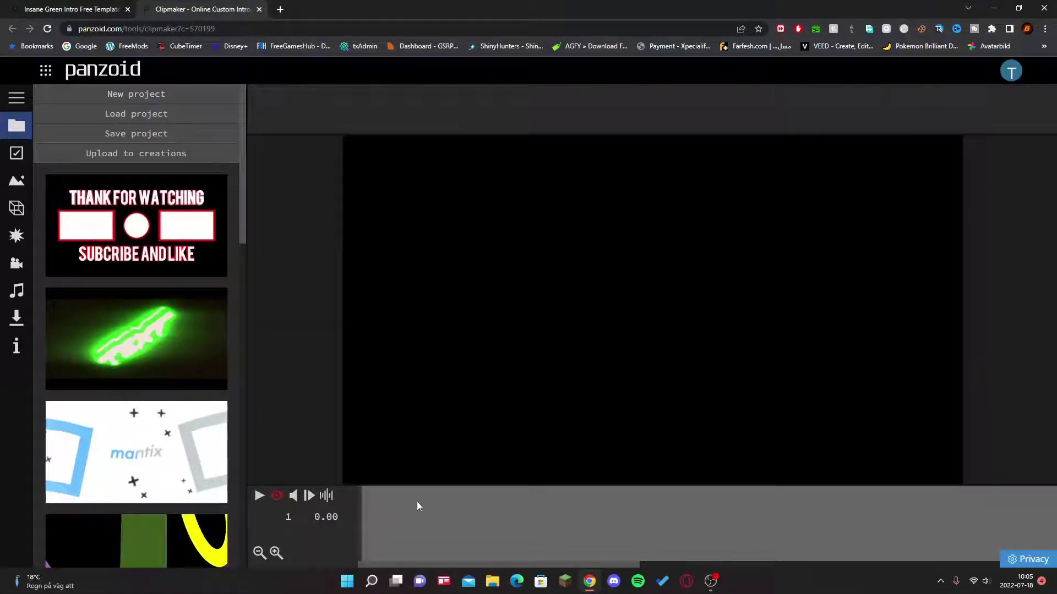
- Scrub the preview to frame 30 and show the clip's Basic video settings
{"action": "left_click_drag", "start_coordinate": [417, 501], "coordinate": [482, 505]}
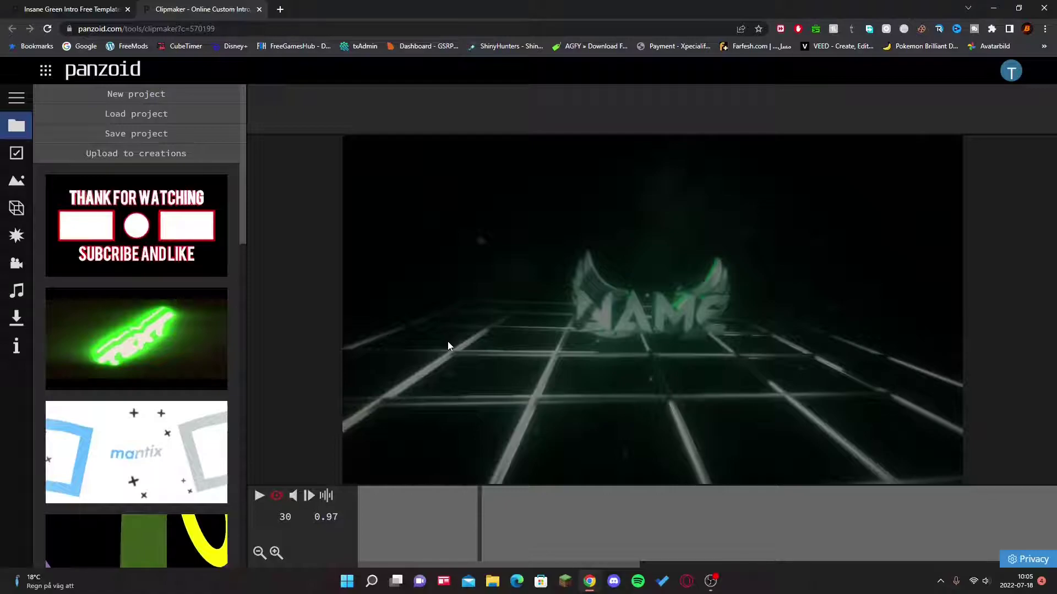
{"action": "left_click", "coordinate": [16, 153]}
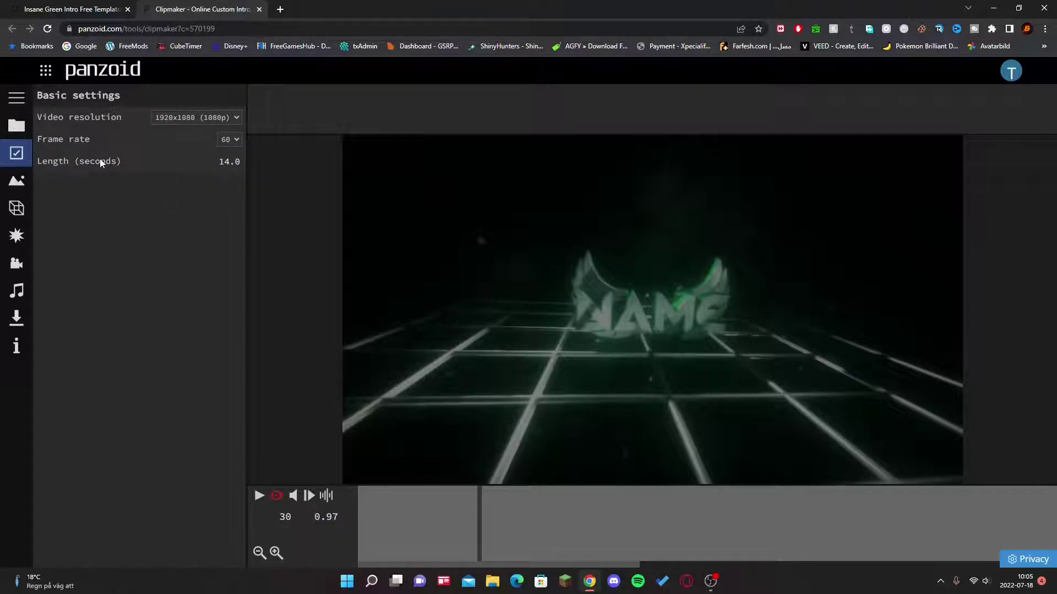
- Show the scene's 3D objects list and scrub through the intro preview
{"action": "left_click", "coordinate": [16, 208]}
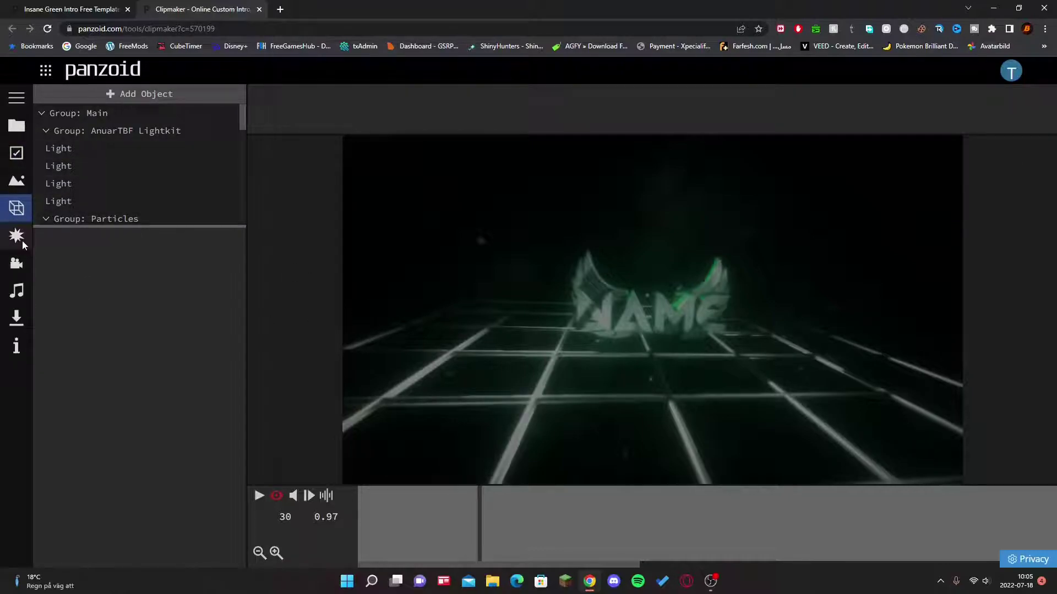
{"action": "left_click_drag", "start_coordinate": [522, 514], "coordinate": [486, 520]}
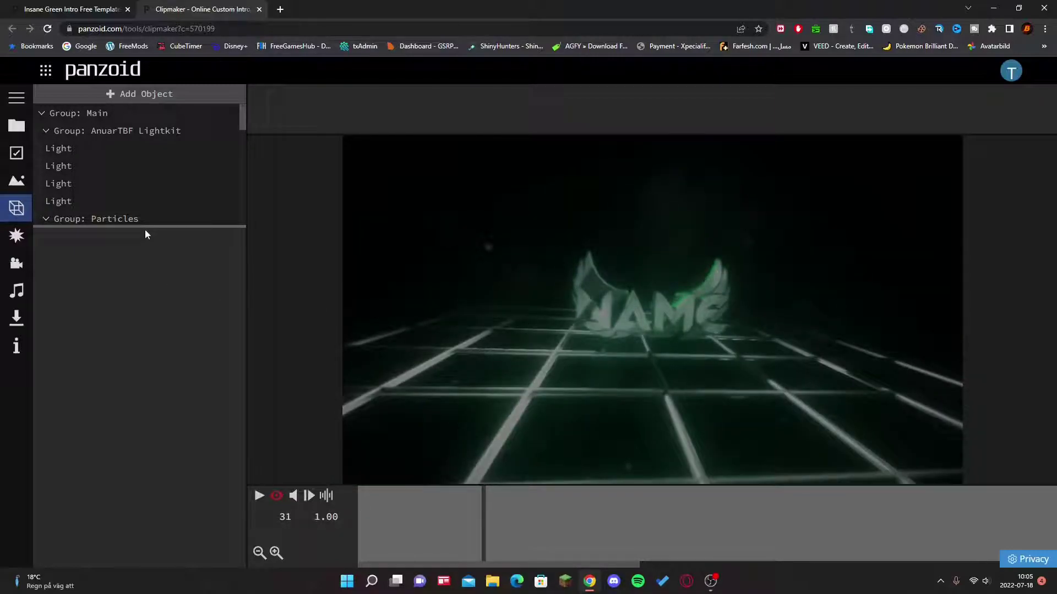
{"action": "scroll", "coordinate": [148, 191], "scroll_direction": "down", "scroll_amount": 4}
{"action": "scroll", "coordinate": [148, 190], "scroll_direction": "down", "scroll_amount": 4}
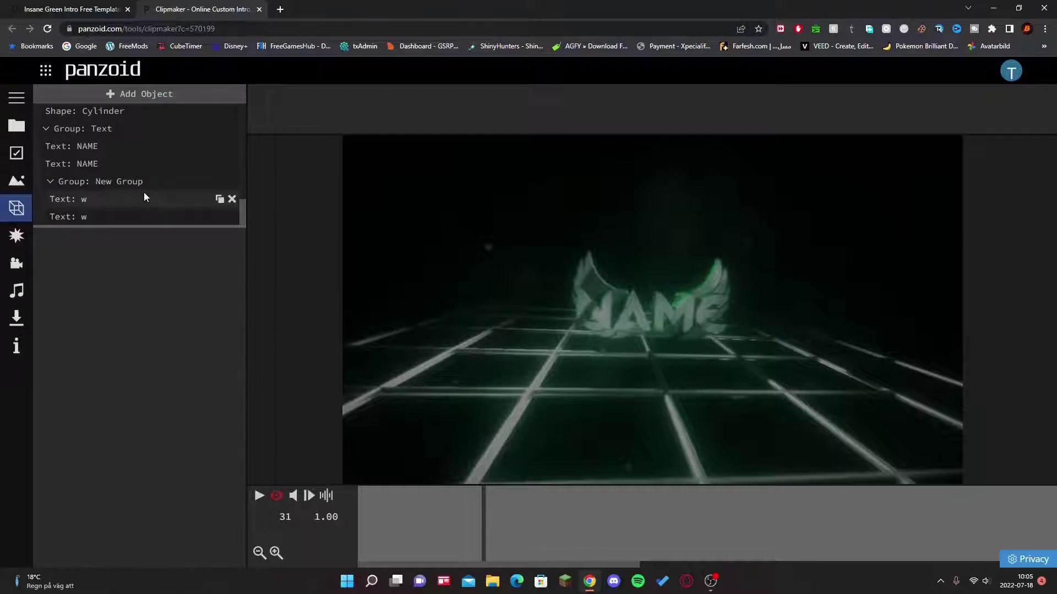
- Replace NAME with 'Blazetex' in both text objects, then scrub to check the title
{"action": "left_click", "coordinate": [100, 146]}
{"action": "key", "text": "ctrl+a"}
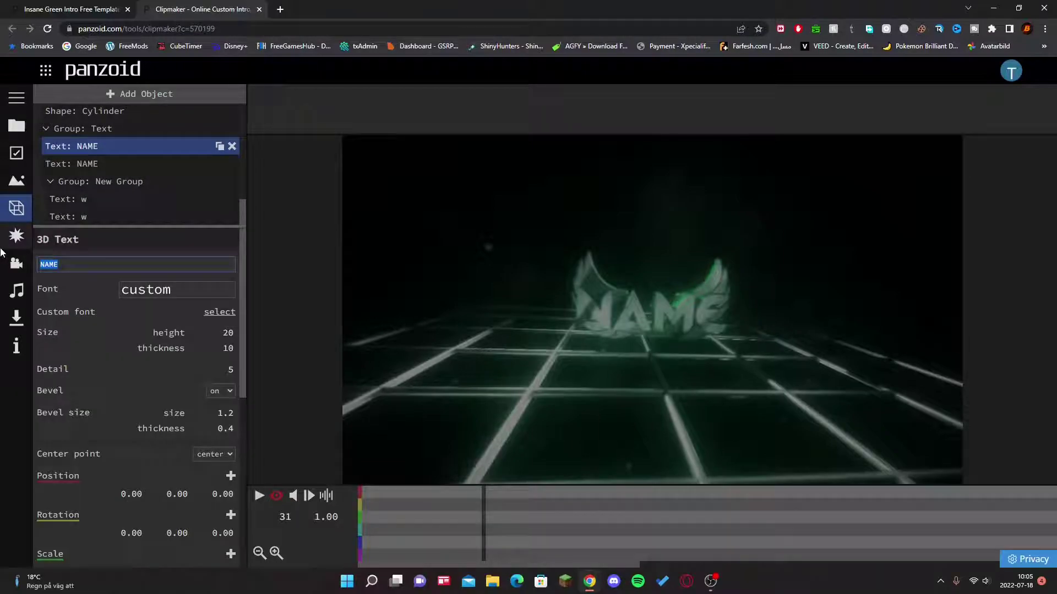
{"action": "type", "text": "Blazetex"}
{"action": "key", "text": "Return"}
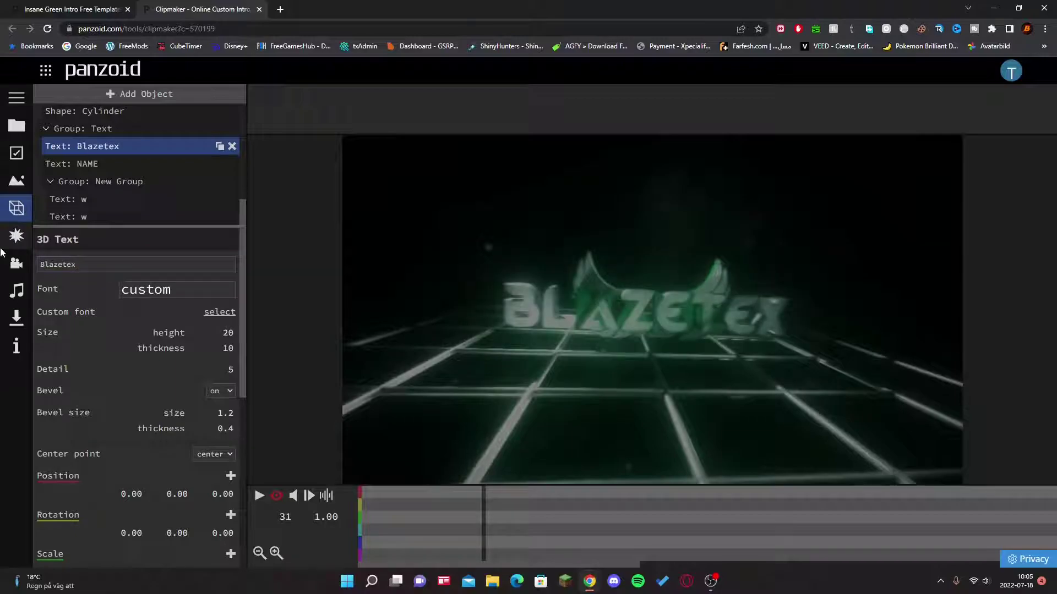
{"action": "left_click", "coordinate": [100, 164]}
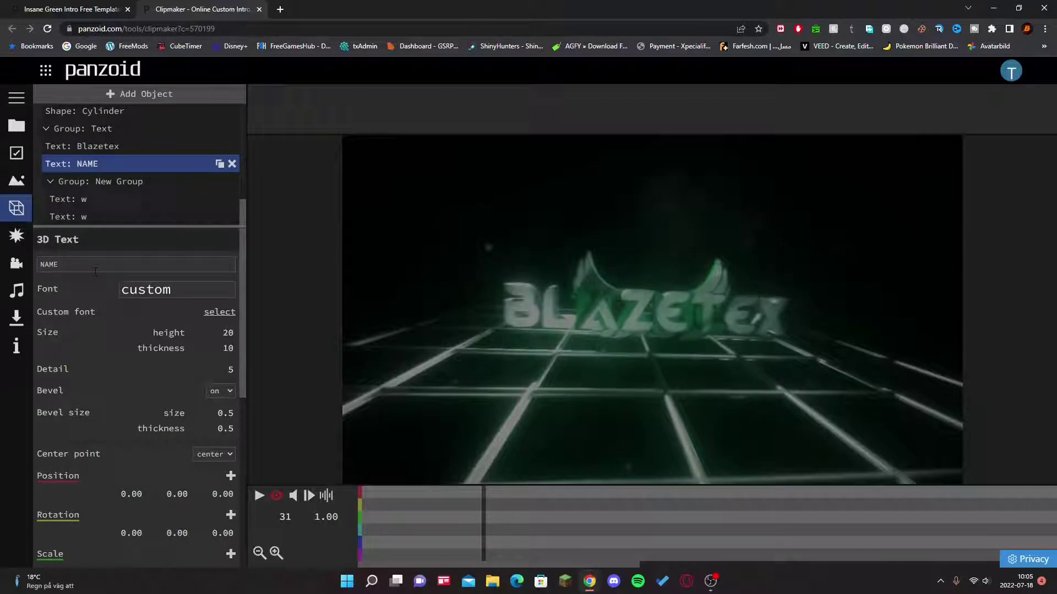
{"action": "left_click", "coordinate": [136, 264]}
{"action": "type", "text": "Blazetex"}
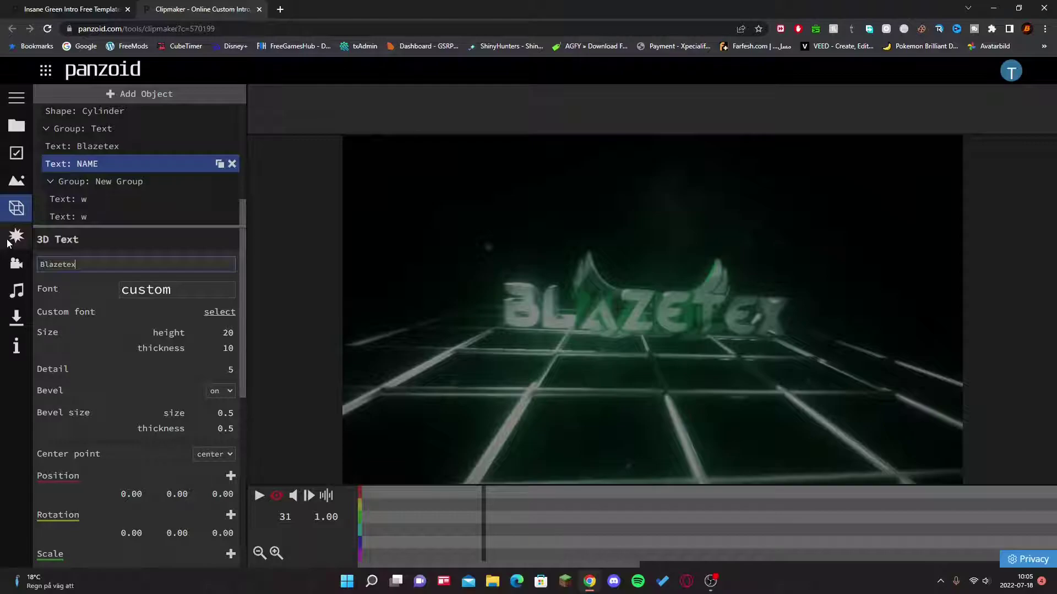
{"action": "key", "text": "Return"}
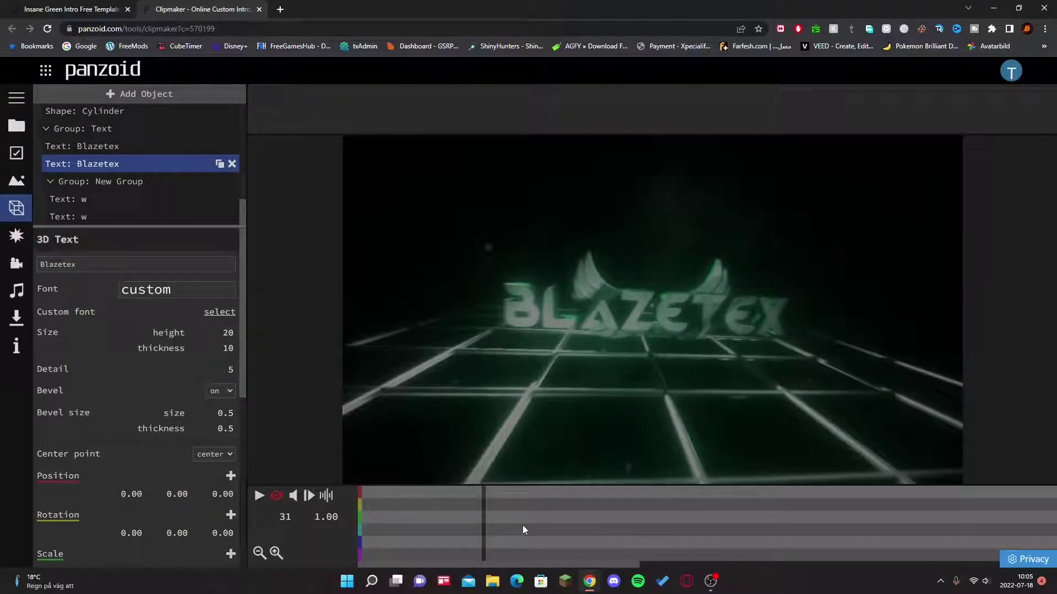
{"action": "scroll", "coordinate": [147, 197], "scroll_direction": "up", "scroll_amount": 3}
{"action": "scroll", "coordinate": [148, 196], "scroll_direction": "up", "scroll_amount": 2}
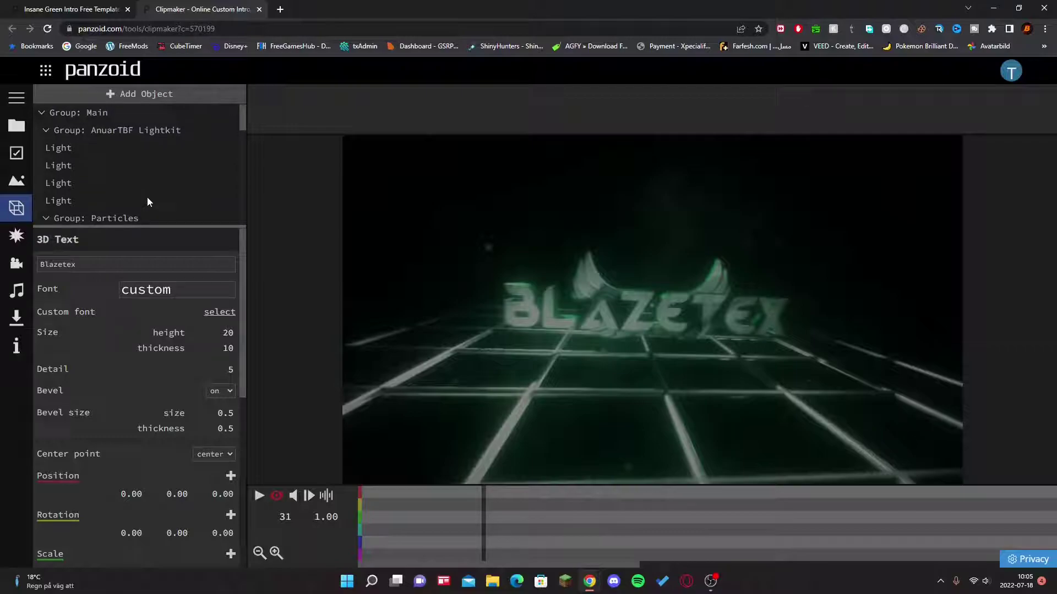
{"action": "scroll", "coordinate": [147, 197], "scroll_direction": "down", "scroll_amount": 5}
{"action": "left_click", "coordinate": [641, 528]}
{"action": "left_click_drag", "start_coordinate": [641, 538], "coordinate": [480, 537]}
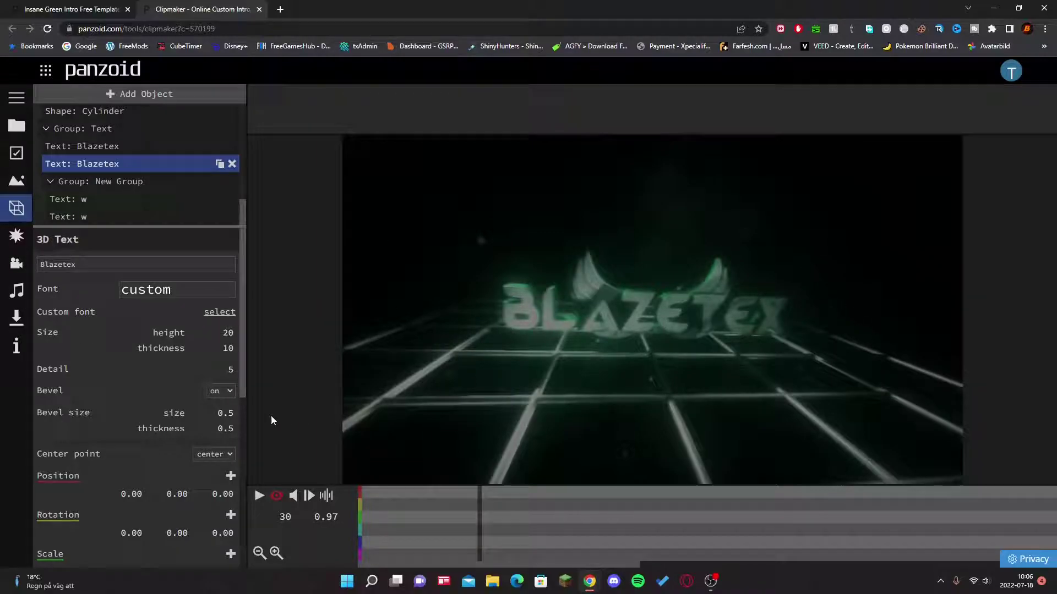
- In the Effects list, browse and cancel Add Effect, then show Colorize settings (green, 0.50)
{"action": "left_click", "coordinate": [17, 236]}
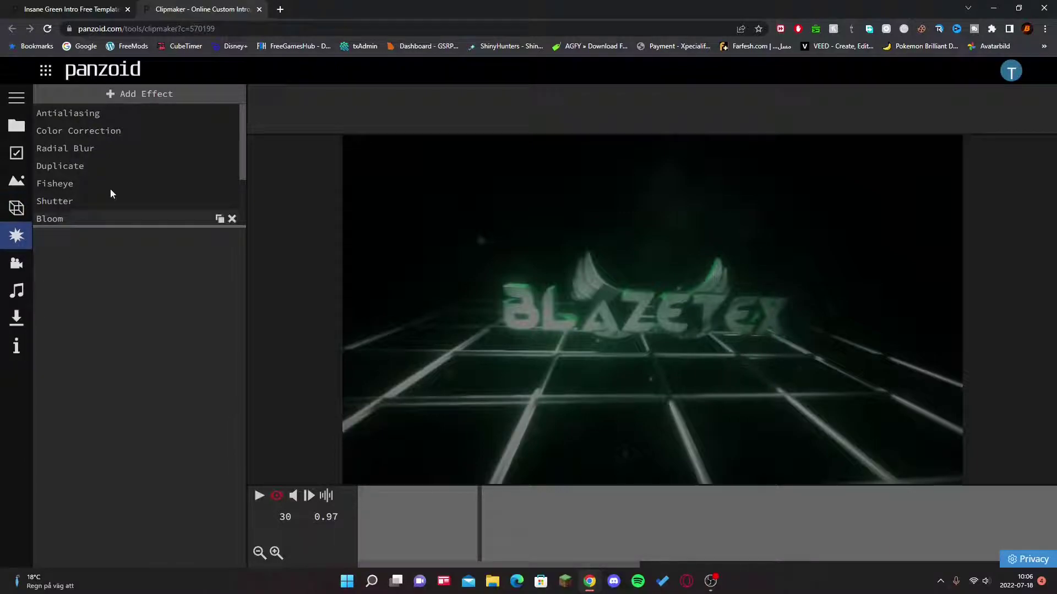
{"action": "scroll", "coordinate": [79, 138], "scroll_direction": "down", "scroll_amount": 3}
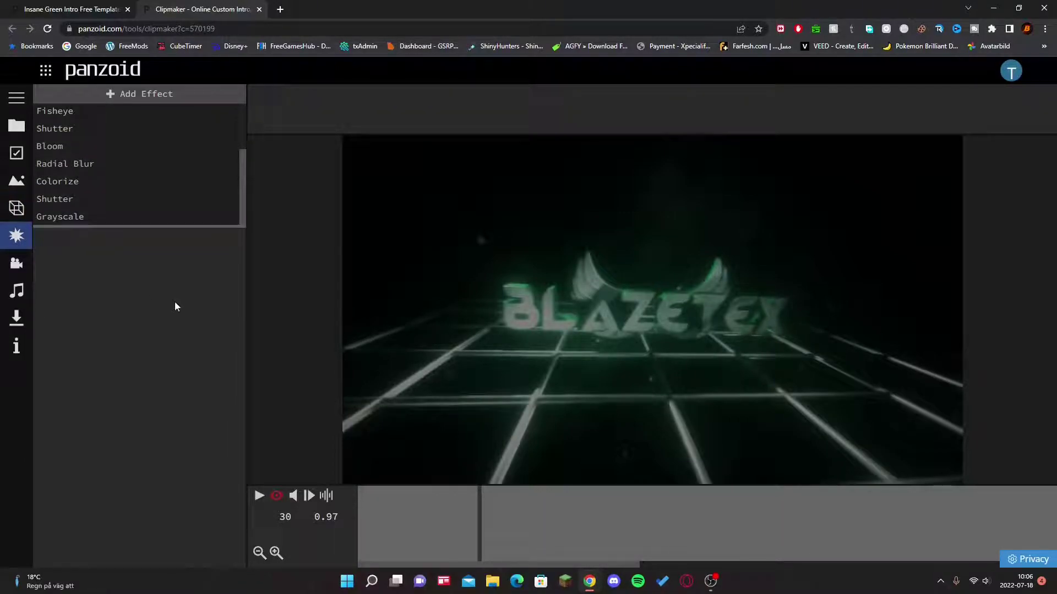
{"action": "scroll", "coordinate": [123, 213], "scroll_direction": "up", "scroll_amount": 3}
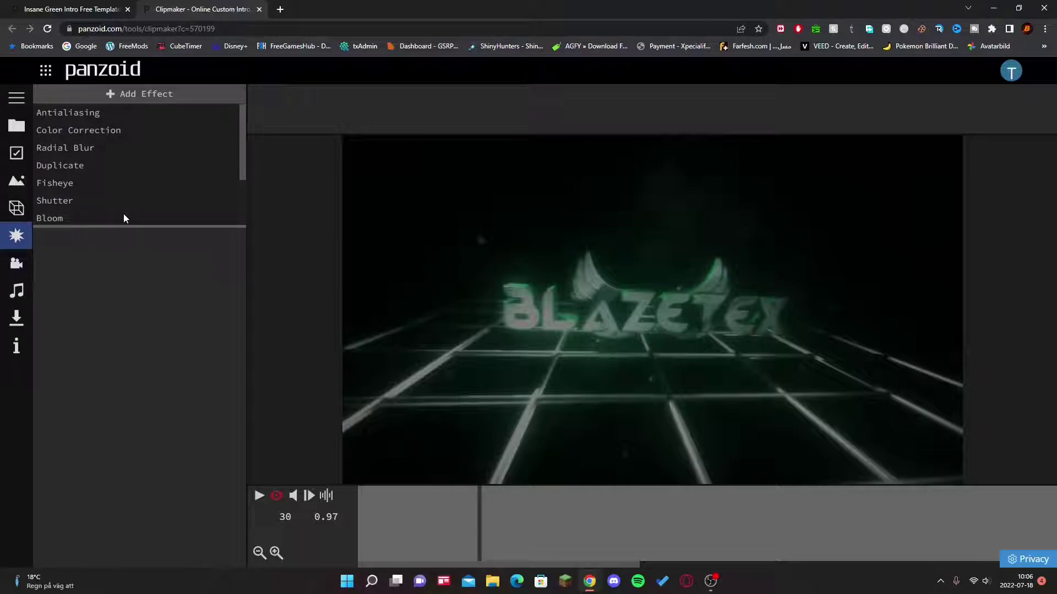
{"action": "scroll", "coordinate": [124, 214], "scroll_direction": "down", "scroll_amount": 3}
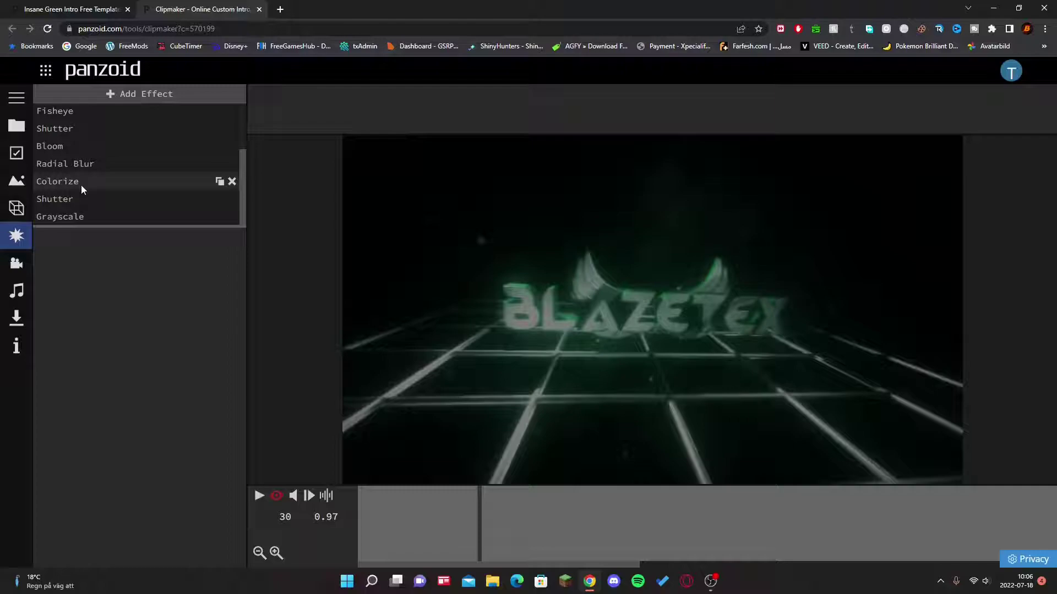
{"action": "scroll", "coordinate": [81, 185], "scroll_direction": "up", "scroll_amount": 3}
{"action": "scroll", "coordinate": [109, 188], "scroll_direction": "down", "scroll_amount": 3}
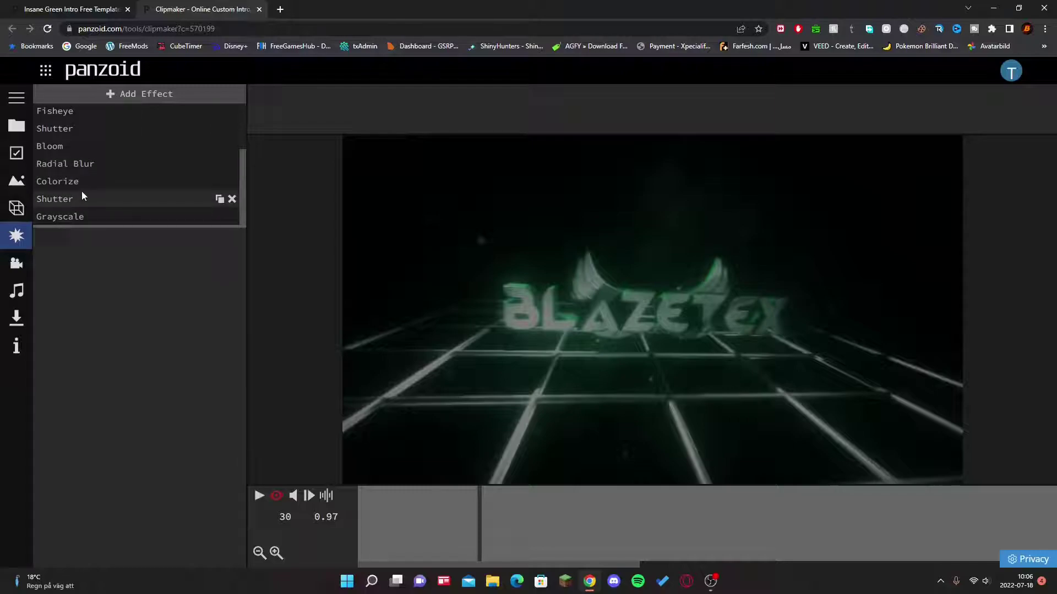
{"action": "left_click", "coordinate": [143, 94]}
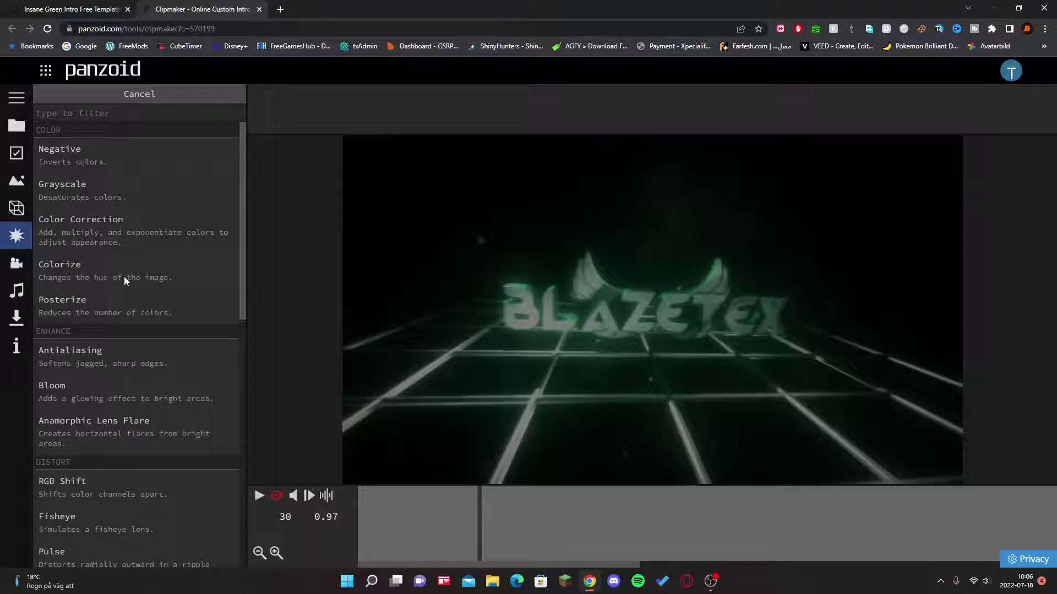
{"action": "left_click", "coordinate": [129, 94]}
{"action": "left_click", "coordinate": [69, 179]}
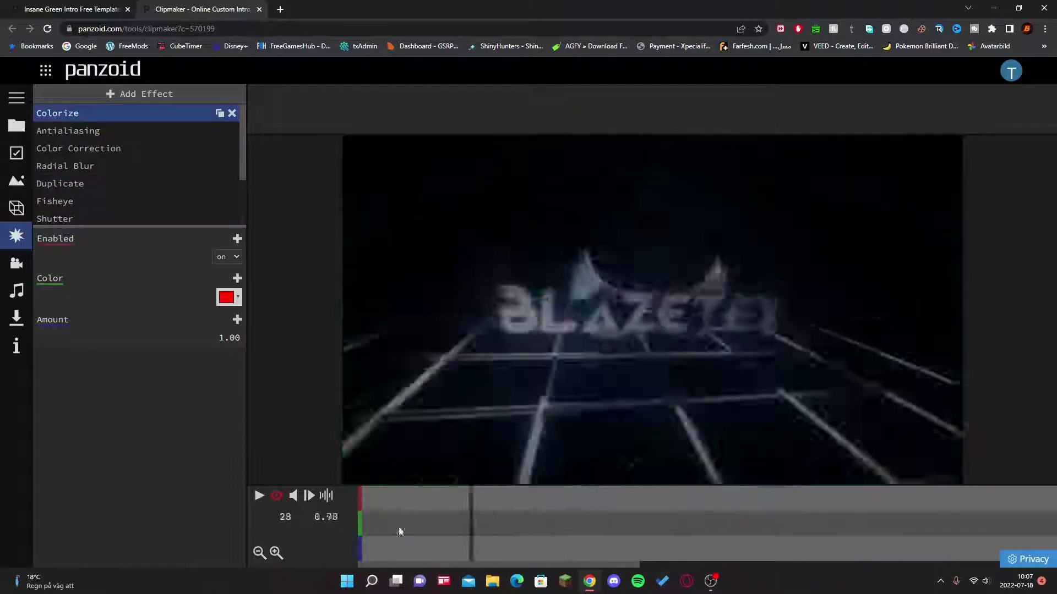
- Change the Colorize tint colour to orange (#ff8000)
{"action": "left_click", "coordinate": [293, 496]}
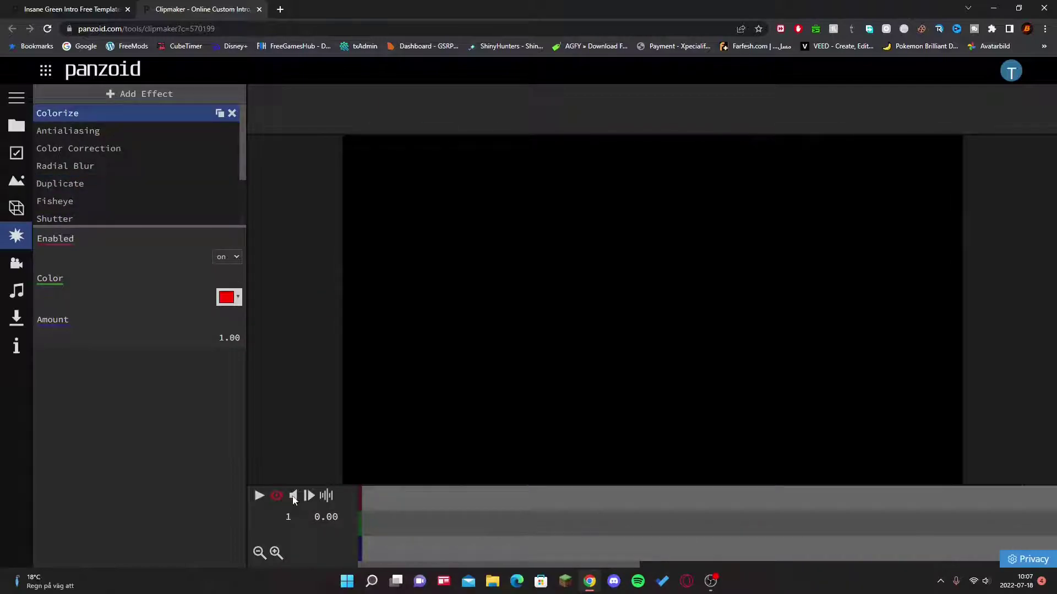
{"action": "left_click", "coordinate": [228, 298]}
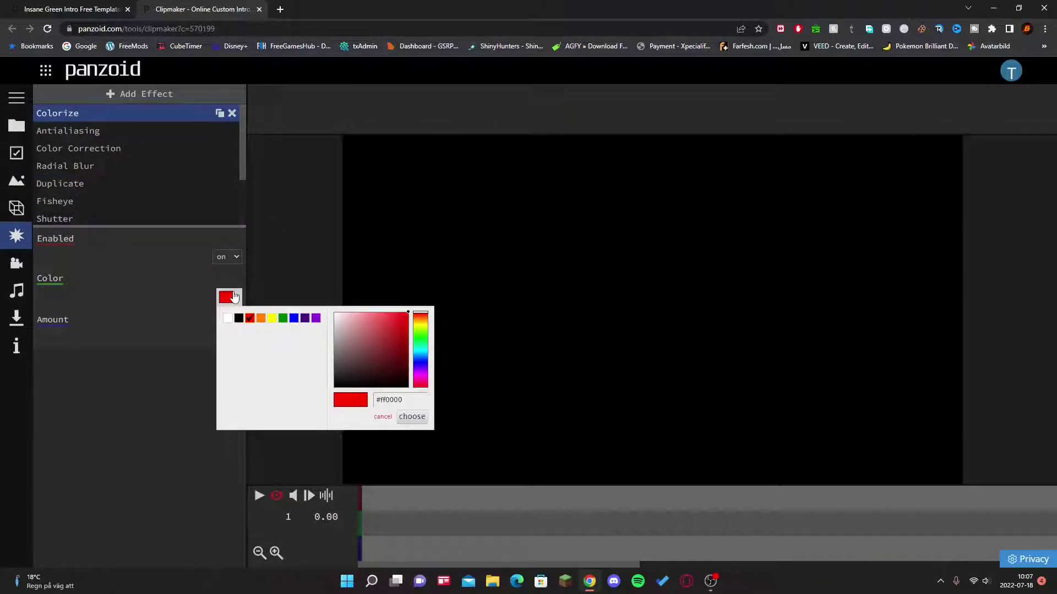
{"action": "left_click", "coordinate": [261, 319]}
{"action": "left_click", "coordinate": [410, 417]}
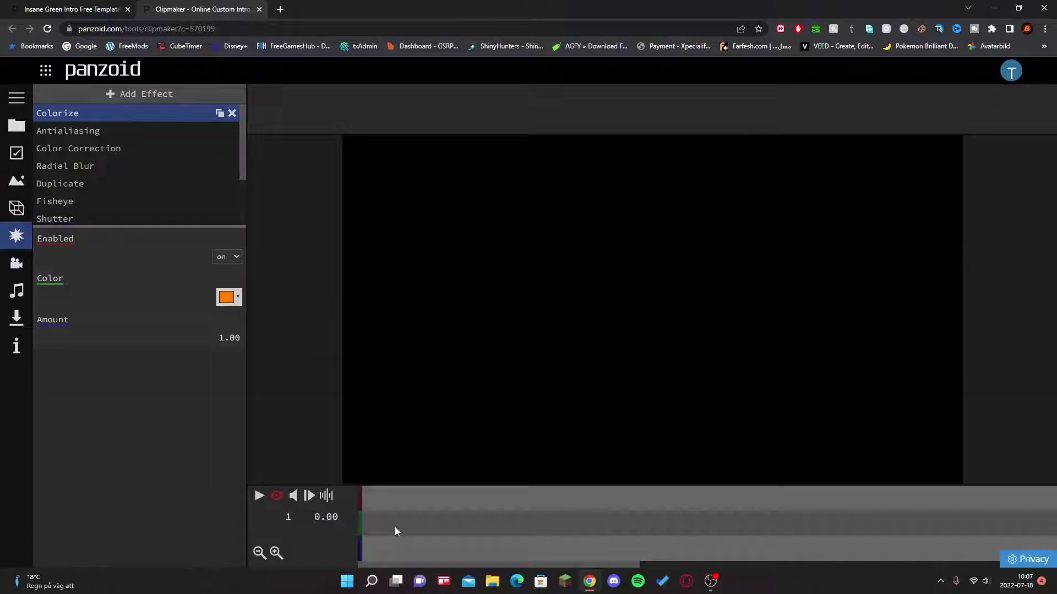
{"action": "mouse_move", "coordinate": [395, 527]}
{"action": "left_mouse_down"}
{"action": "mouse_move", "coordinate": [508, 536]}
{"action": "mouse_move", "coordinate": [484, 542]}
{"action": "left_mouse_up"}
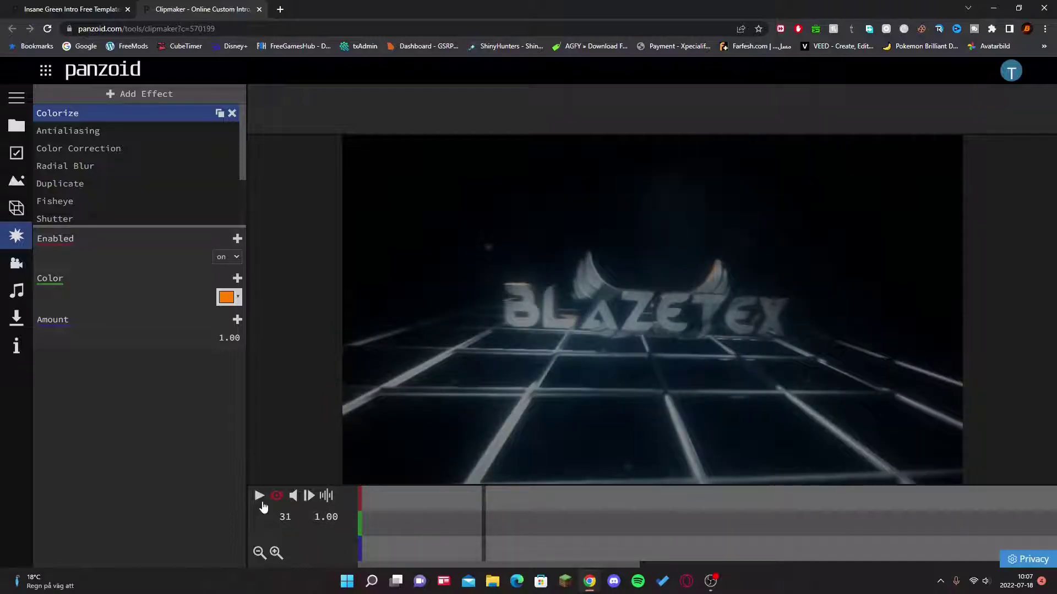
- Play, pause and scrub the intro to preview the orange tint
{"action": "left_click", "coordinate": [259, 501]}
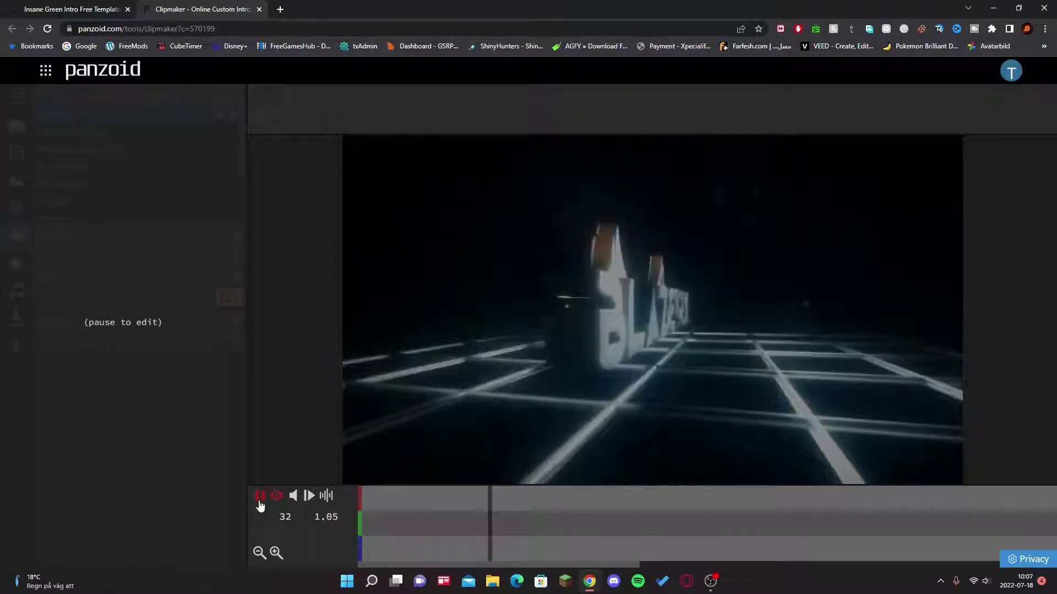
{"action": "left_click", "coordinate": [260, 500]}
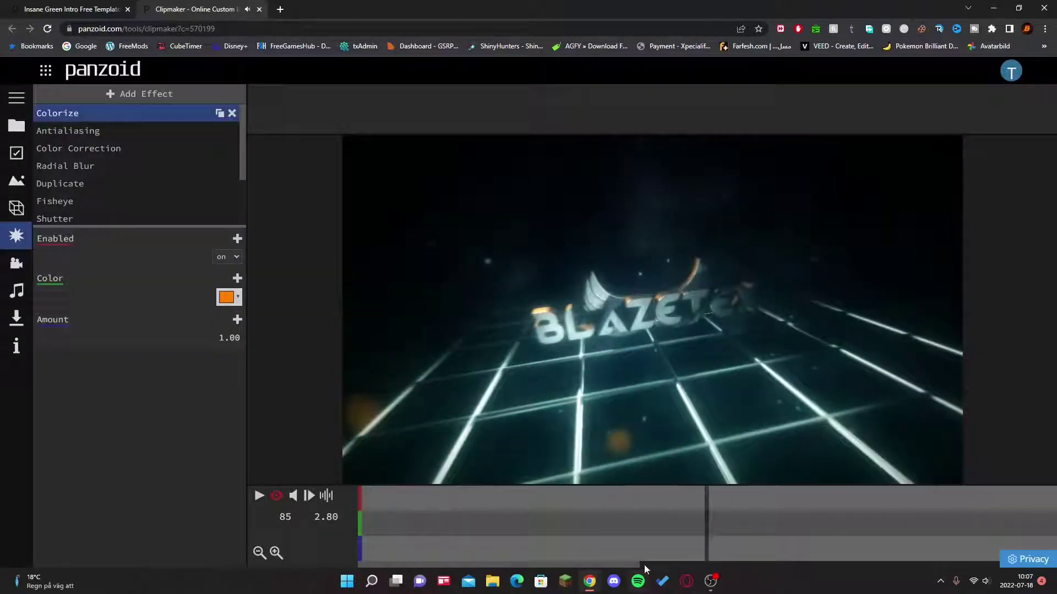
{"action": "left_click_drag", "start_coordinate": [669, 529], "coordinate": [404, 528]}
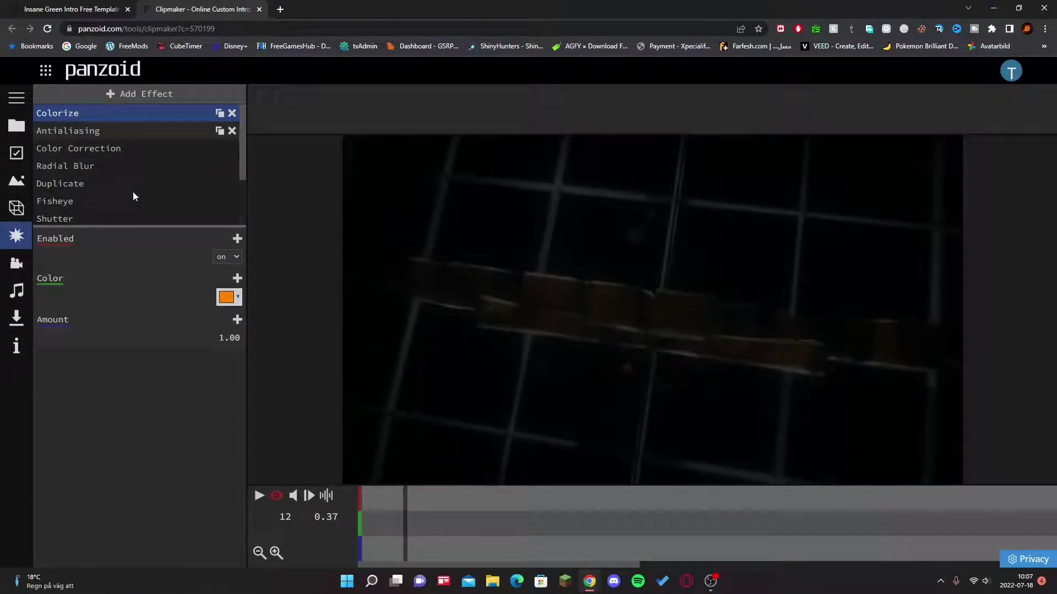
{"action": "left_click_drag", "start_coordinate": [405, 529], "coordinate": [508, 520]}
{"action": "scroll", "coordinate": [108, 152], "scroll_direction": "down", "scroll_amount": 3}
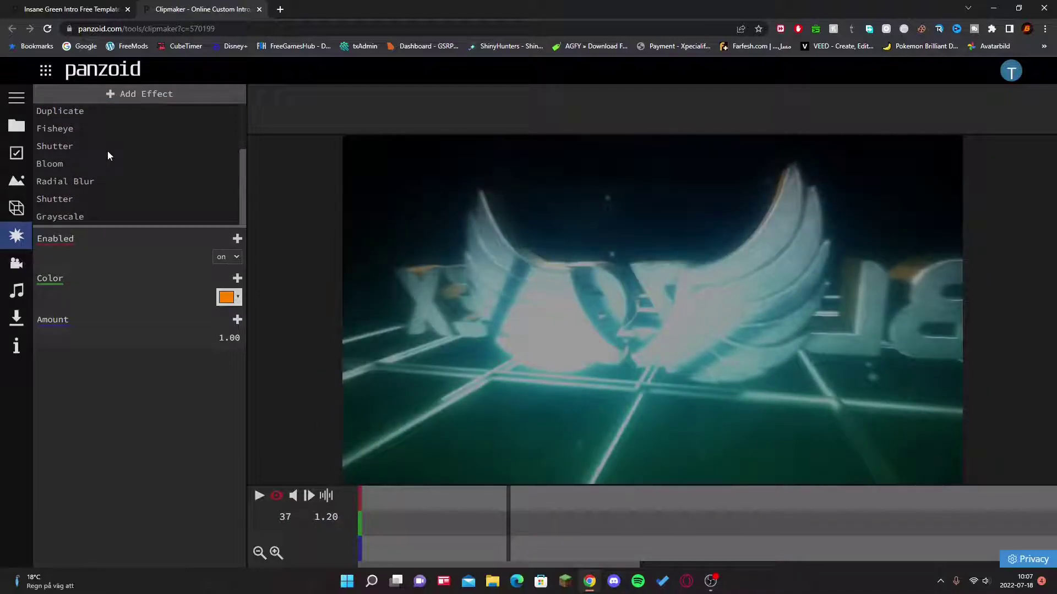
- Set the Bloom effect's outer glow colour to orange (#ff8000)
{"action": "left_click", "coordinate": [66, 163]}
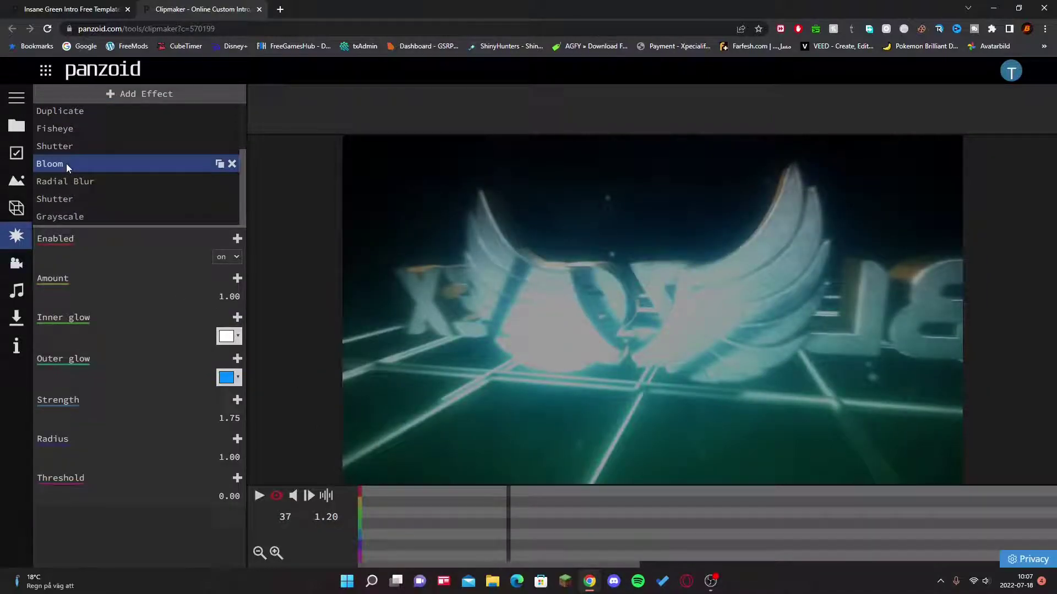
{"action": "left_click", "coordinate": [225, 378]}
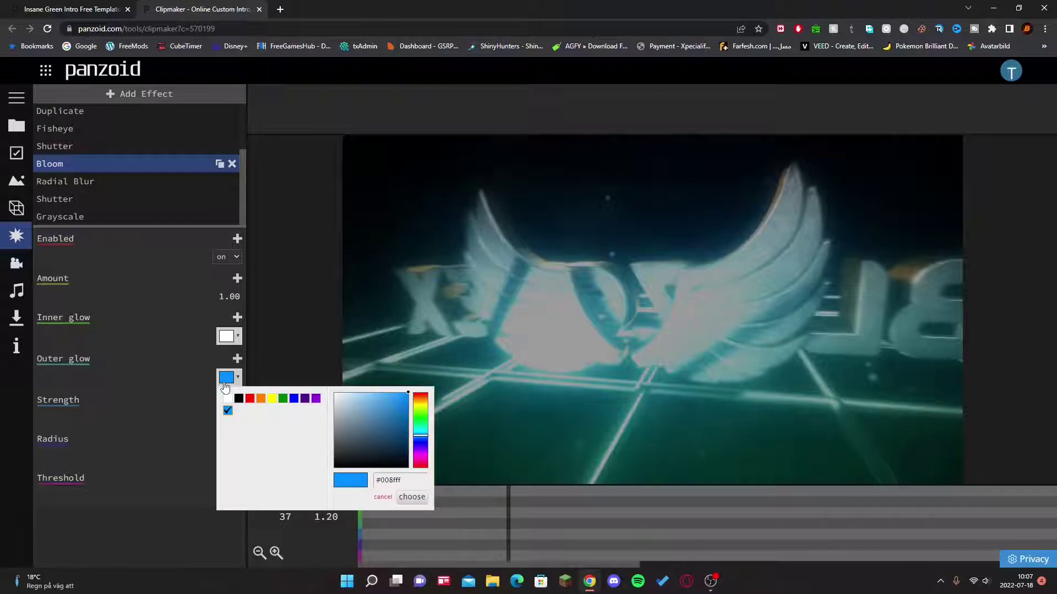
{"action": "left_click", "coordinate": [261, 399]}
{"action": "left_click", "coordinate": [411, 497]}
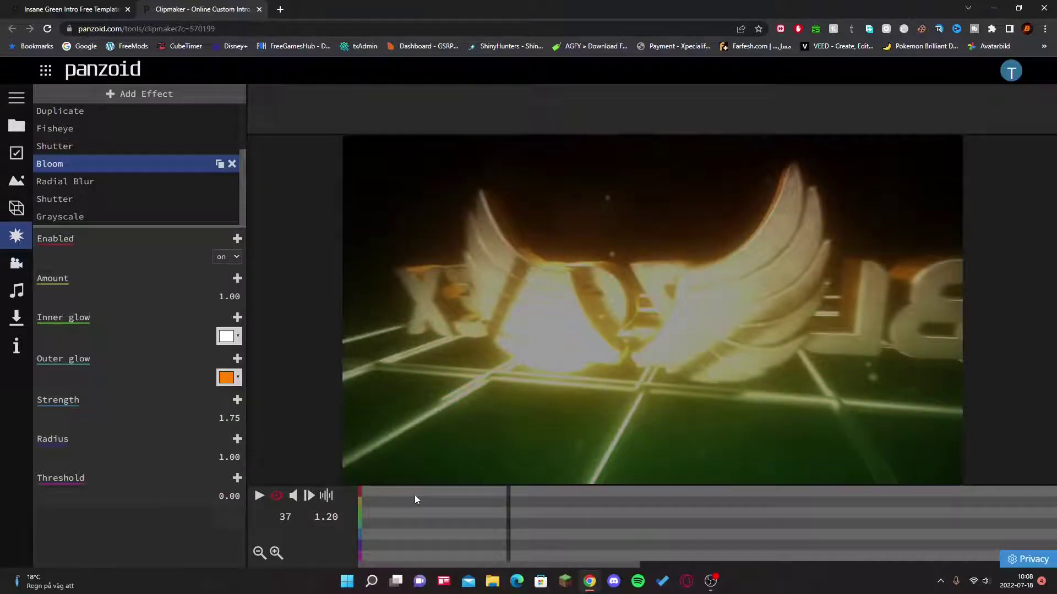
- Scrub the preview to check the orange glow and show Grayscale settings
{"action": "left_click", "coordinate": [470, 528]}
{"action": "left_click", "coordinate": [424, 537]}
{"action": "mouse_move", "coordinate": [425, 541]}
{"action": "left_mouse_down"}
{"action": "mouse_move", "coordinate": [477, 543]}
{"action": "mouse_move", "coordinate": [451, 525]}
{"action": "left_mouse_up"}
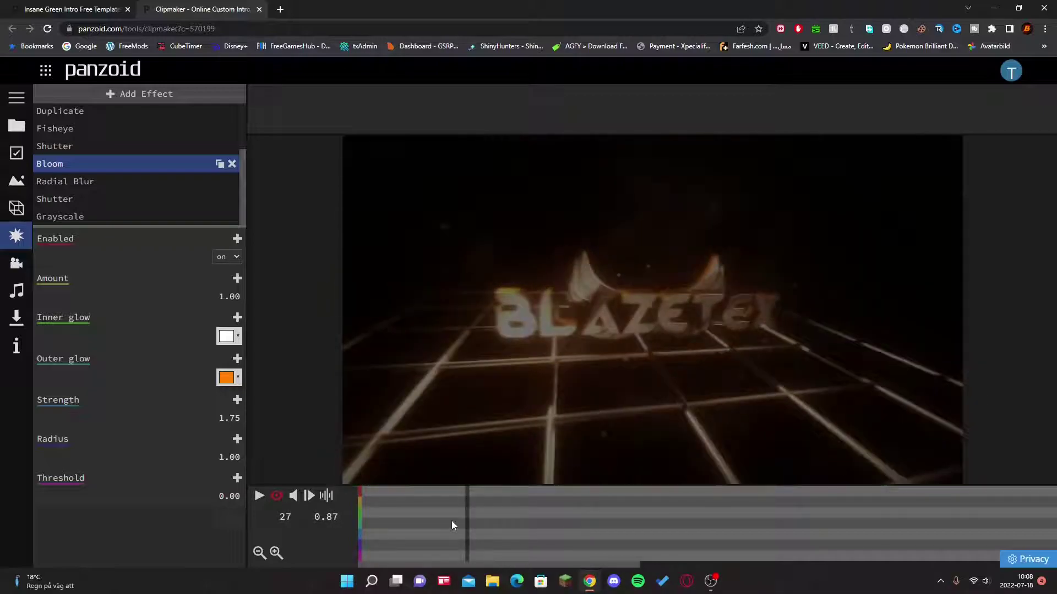
{"action": "left_click", "coordinate": [67, 181]}
- Set the Shutter effect's first colour keyframe to orange (#ff8000)
{"action": "left_click", "coordinate": [54, 199]}
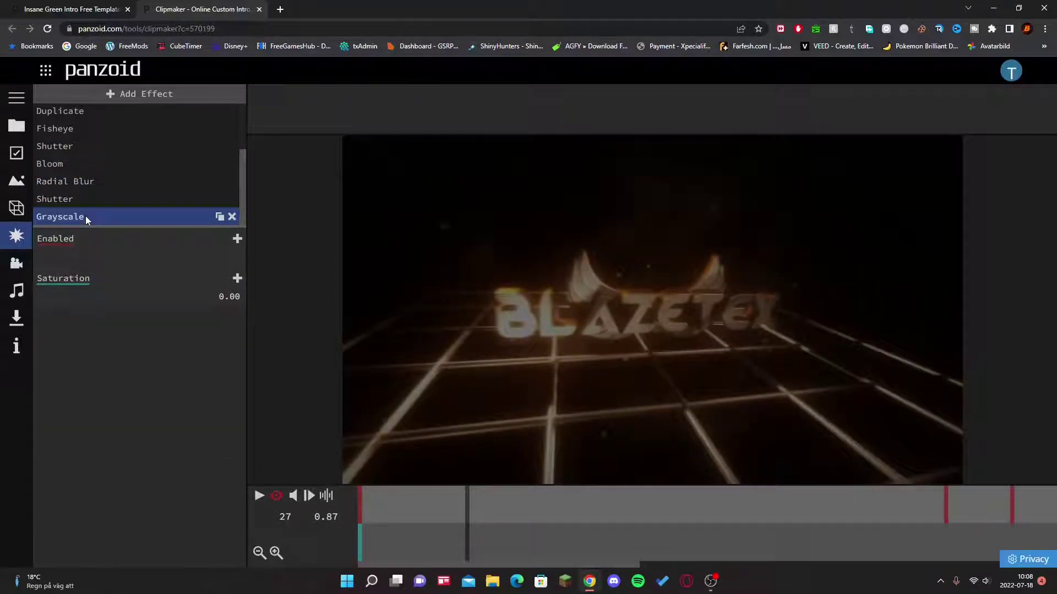
{"action": "left_click", "coordinate": [50, 164]}
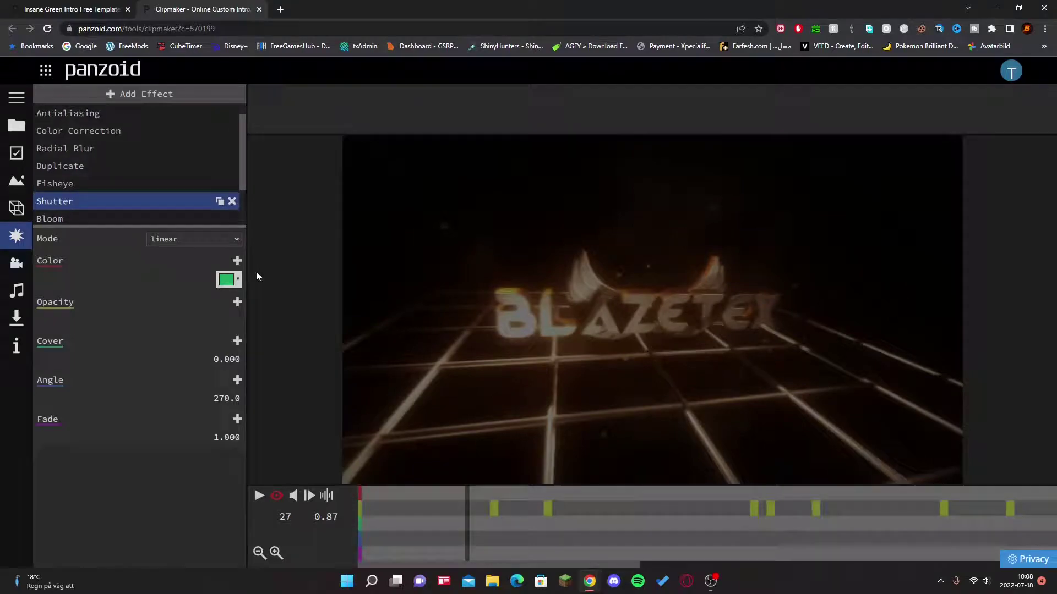
{"action": "left_click", "coordinate": [228, 280]}
{"action": "left_click", "coordinate": [261, 301]}
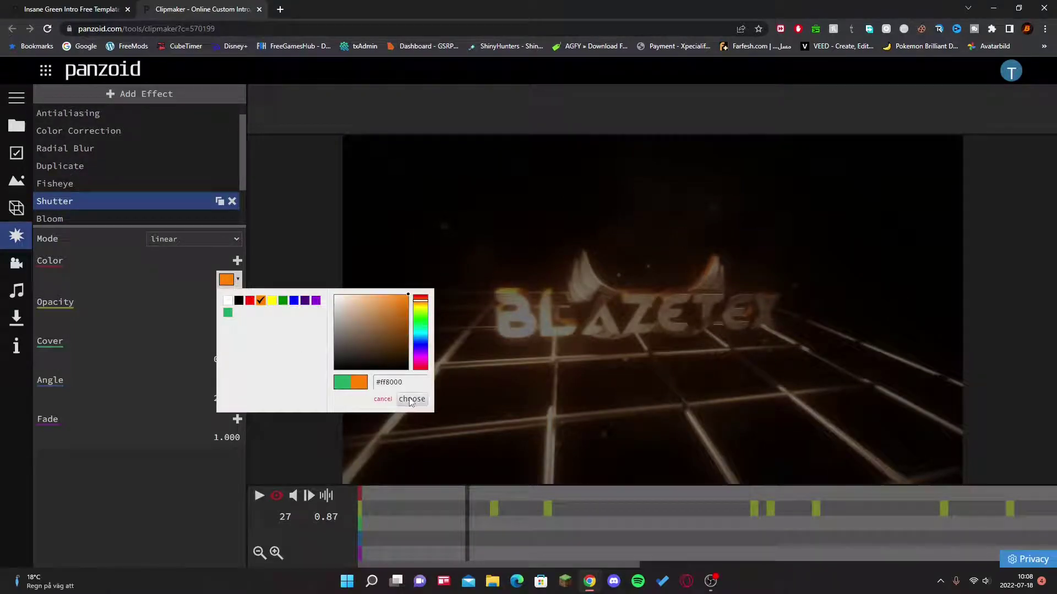
{"action": "left_click", "coordinate": [228, 281]}
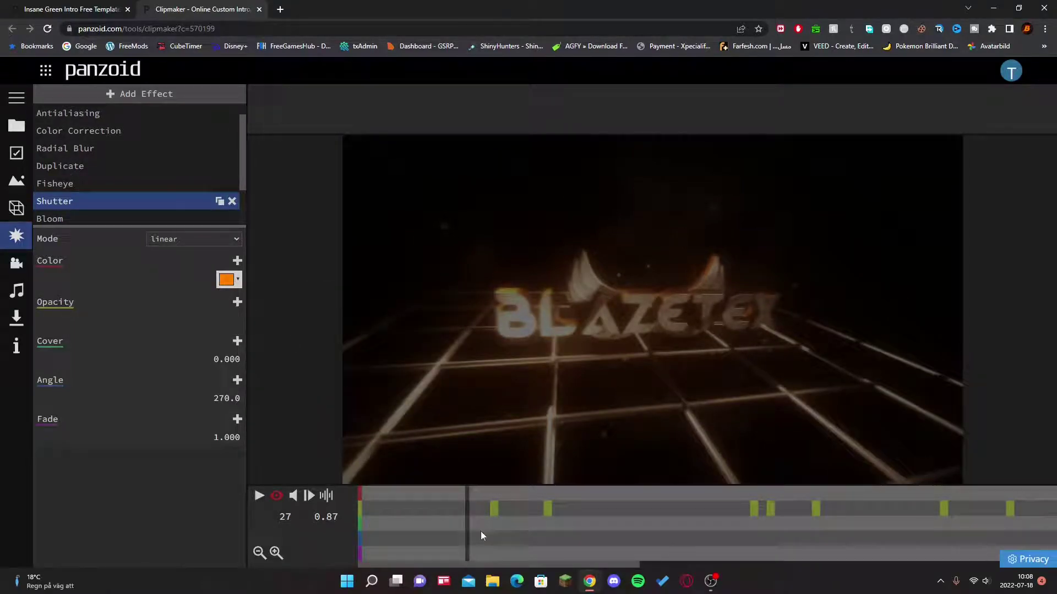
- At frame 33, set the next Shutter colour keyframe to orange too
{"action": "left_click", "coordinate": [487, 512]}
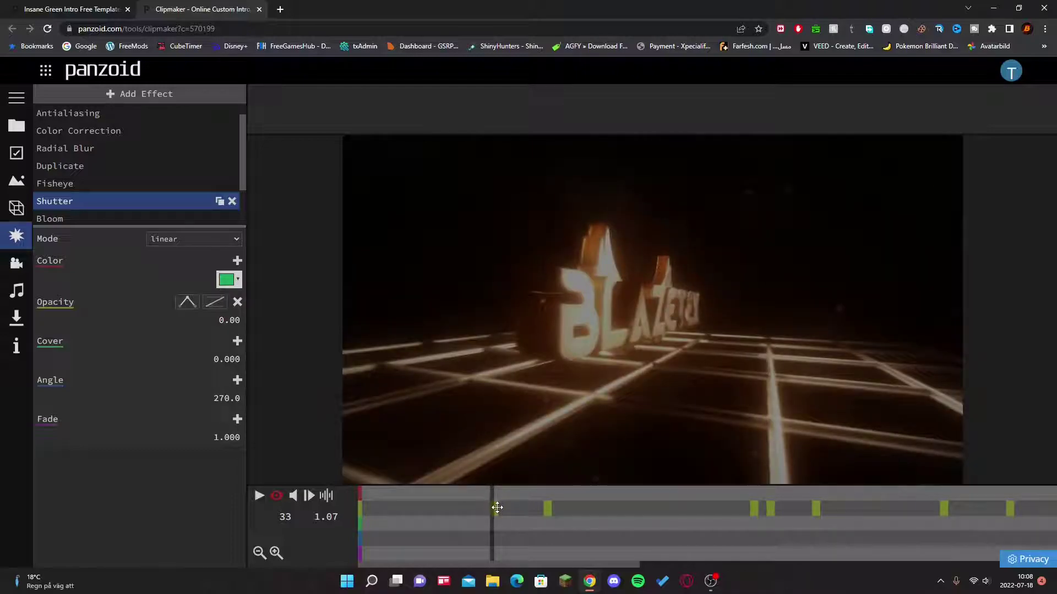
{"action": "left_click_drag", "start_coordinate": [496, 508], "coordinate": [493, 509]}
{"action": "left_click", "coordinate": [228, 281]}
{"action": "left_click", "coordinate": [261, 307]}
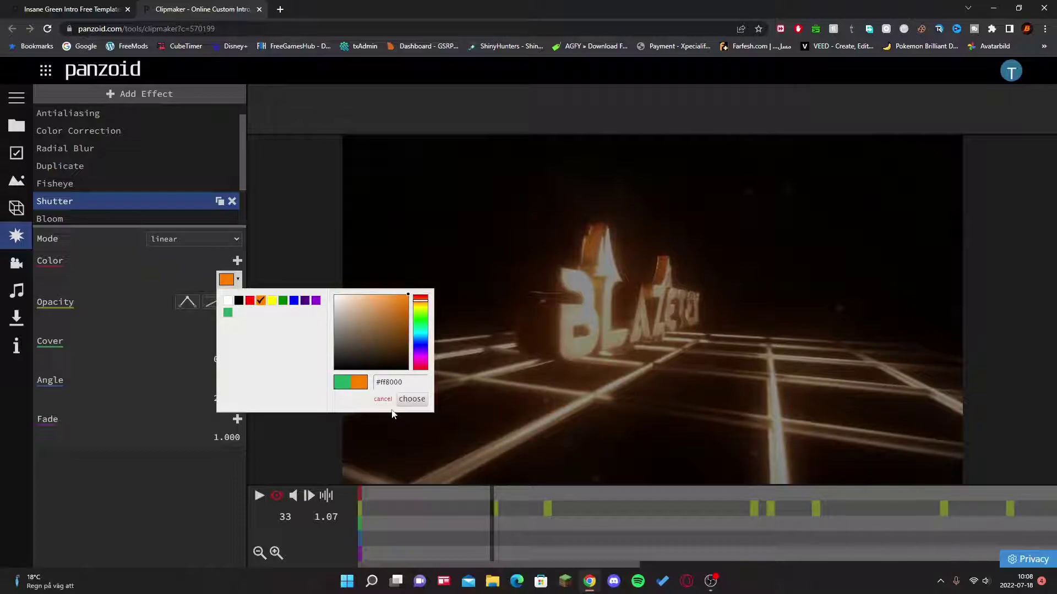
{"action": "left_click", "coordinate": [405, 401]}
- Step through the intro from 1.5 to 5.23 seconds to check the orange flashes
{"action": "left_click", "coordinate": [496, 505]}
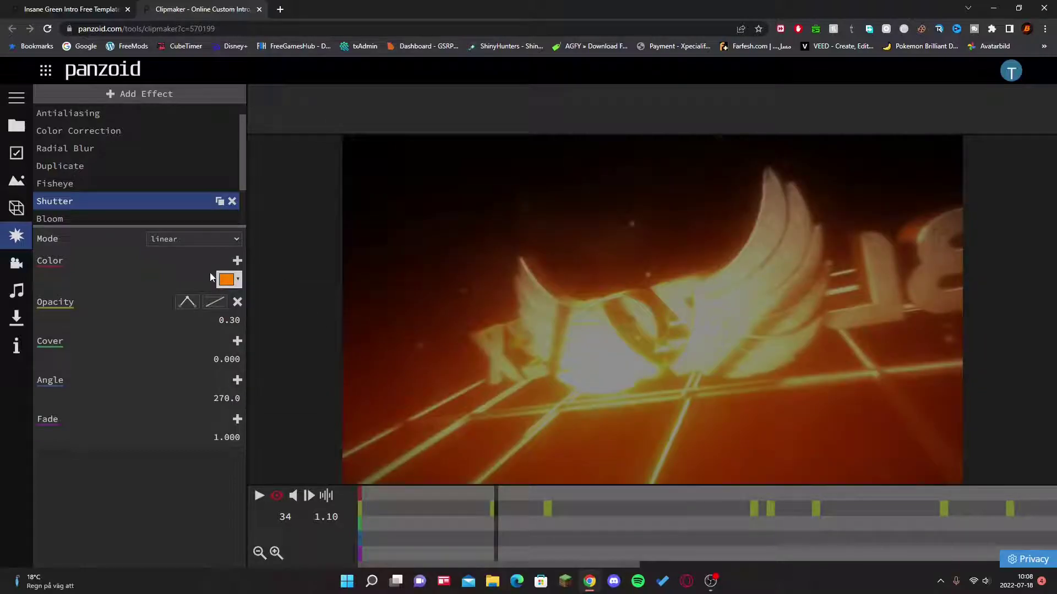
{"action": "left_click", "coordinate": [543, 504]}
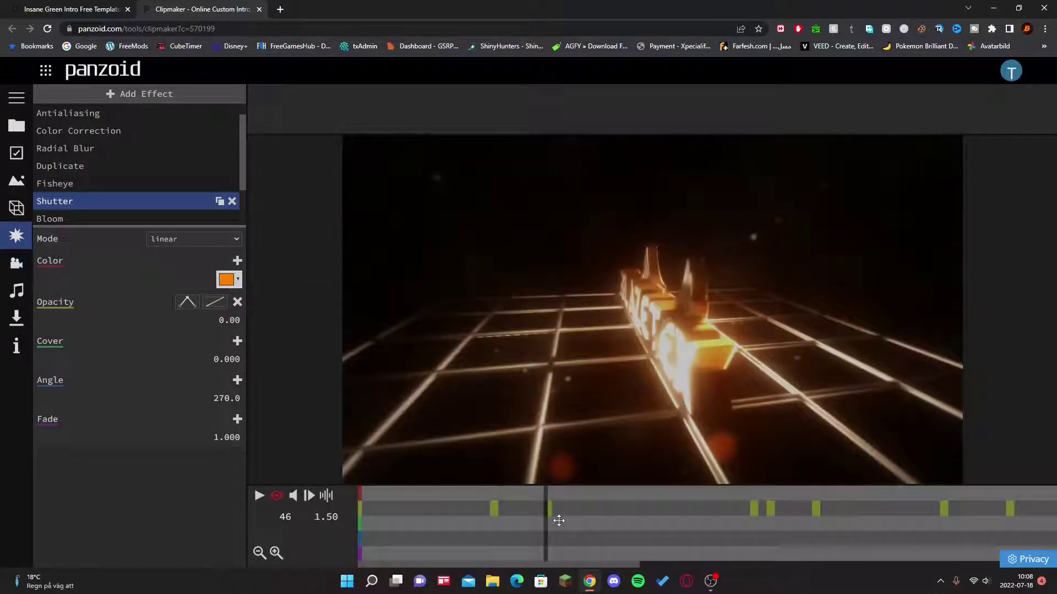
{"action": "left_click", "coordinate": [551, 507]}
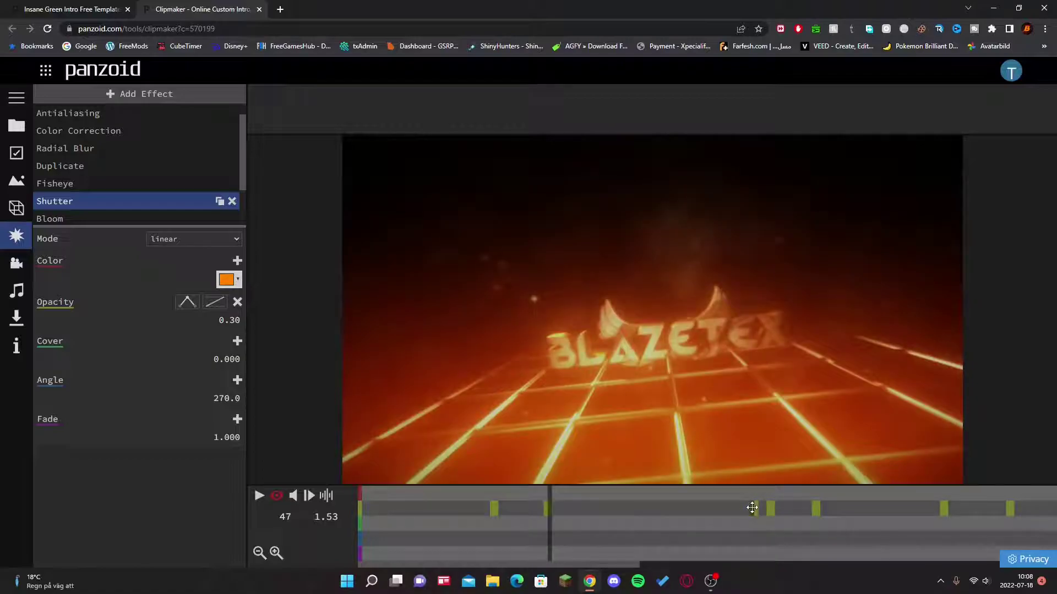
{"action": "left_click", "coordinate": [753, 508]}
{"action": "left_click", "coordinate": [769, 504]}
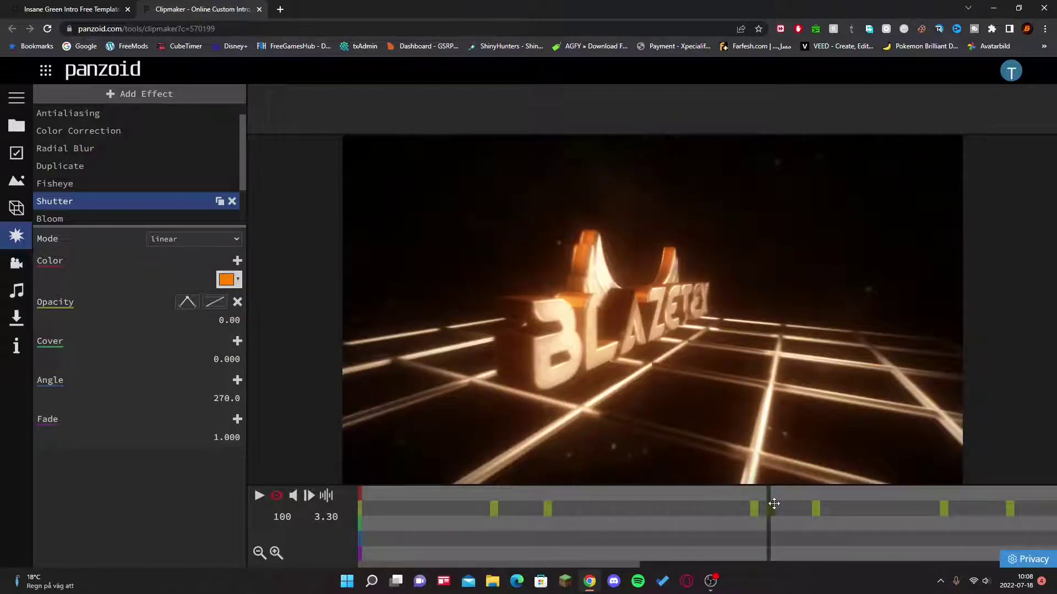
{"action": "left_click", "coordinate": [815, 505]}
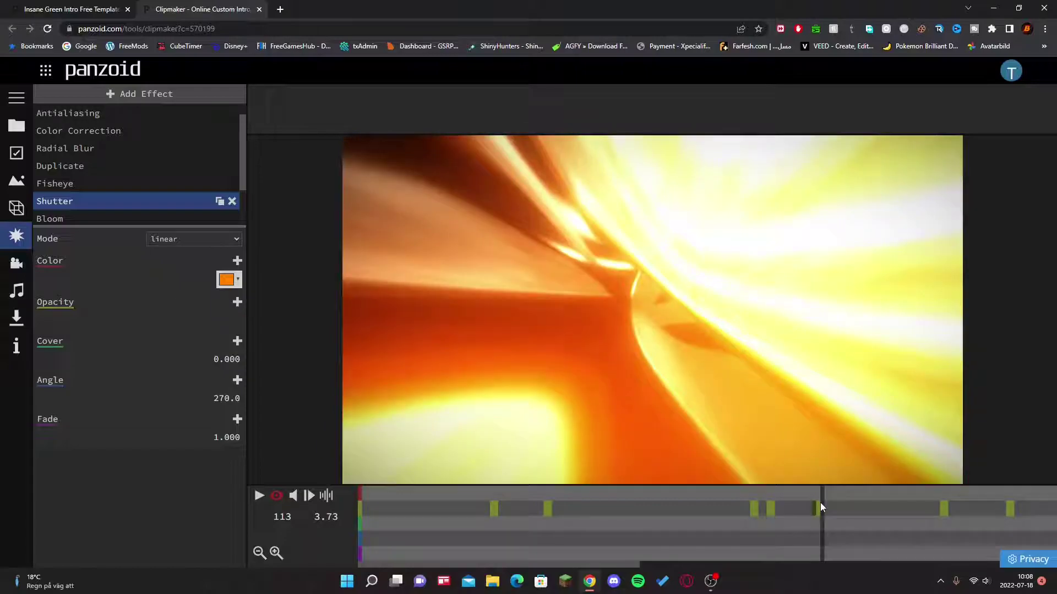
{"action": "left_click", "coordinate": [944, 507]}
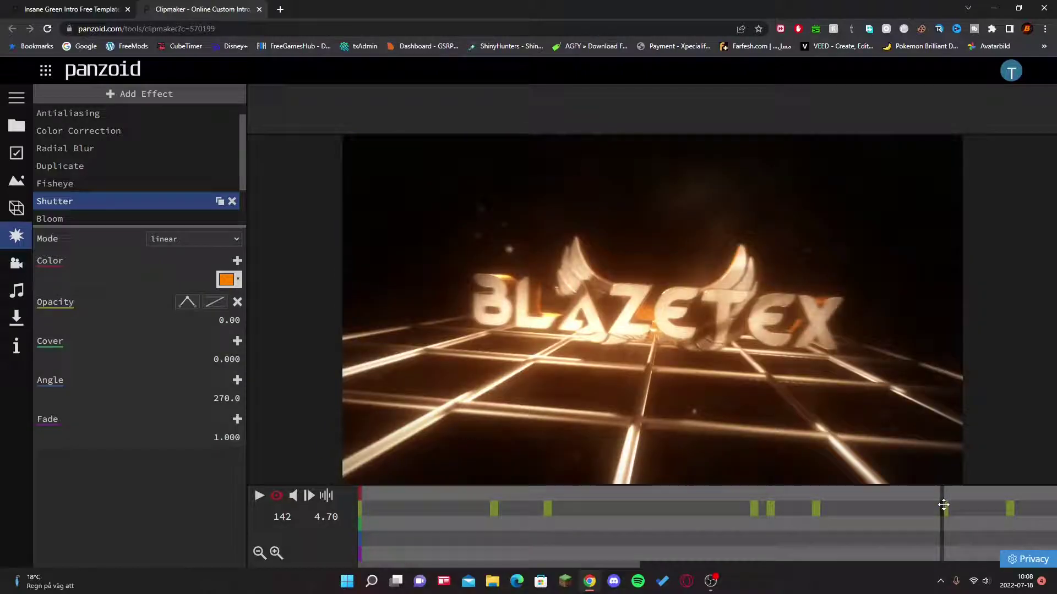
{"action": "left_click", "coordinate": [1008, 507]}
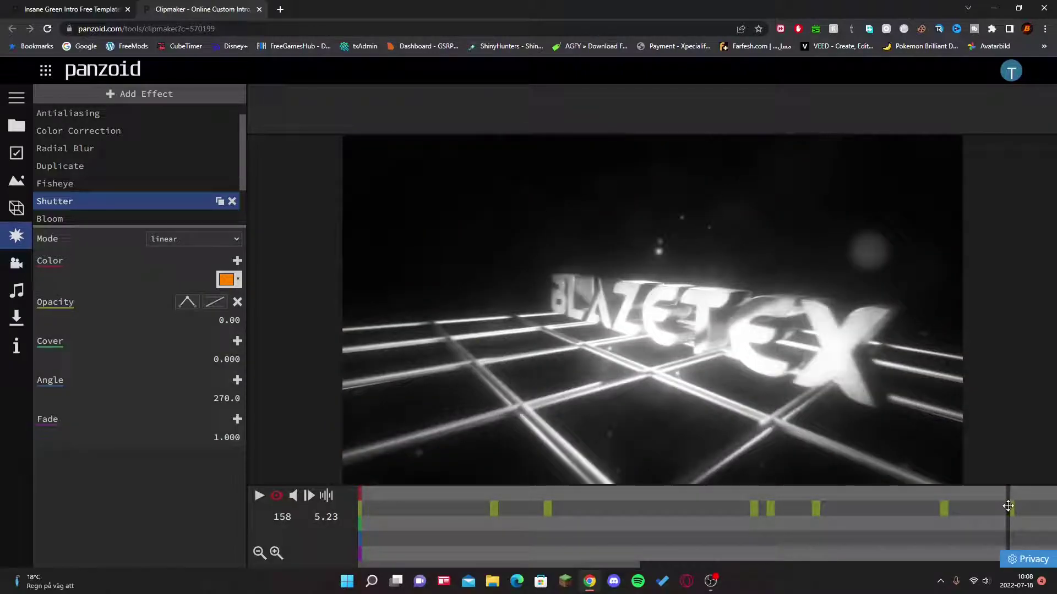
{"action": "left_click", "coordinate": [1013, 504]}
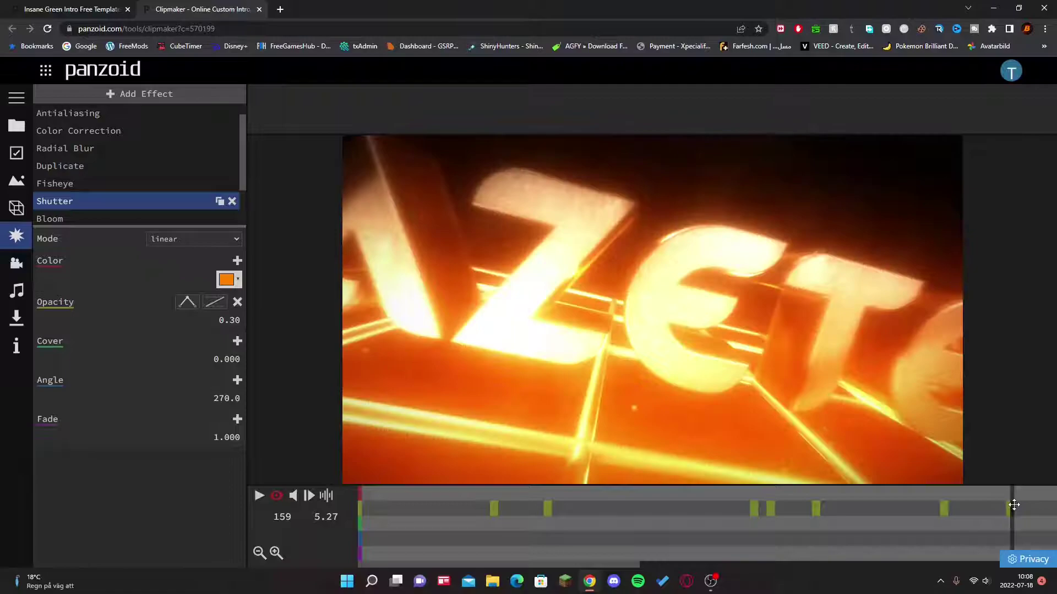
{"action": "left_click", "coordinate": [78, 184]}
{"action": "left_click", "coordinate": [79, 148]}
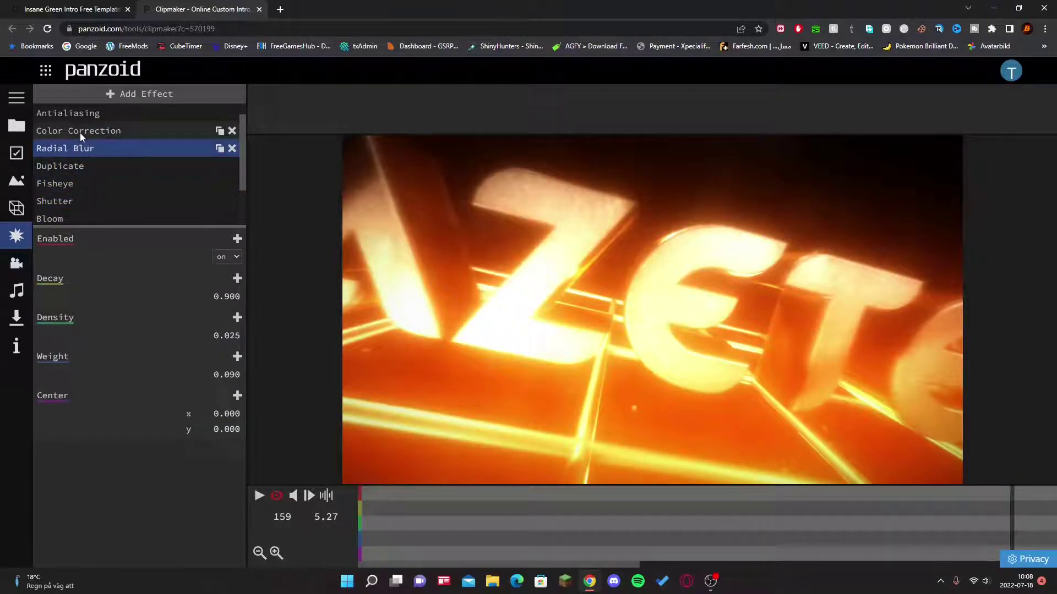
{"action": "left_click", "coordinate": [78, 131]}
{"action": "scroll", "coordinate": [81, 121], "scroll_direction": "up", "scroll_amount": 1}
{"action": "left_click_drag", "start_coordinate": [441, 527], "coordinate": [253, 530]}
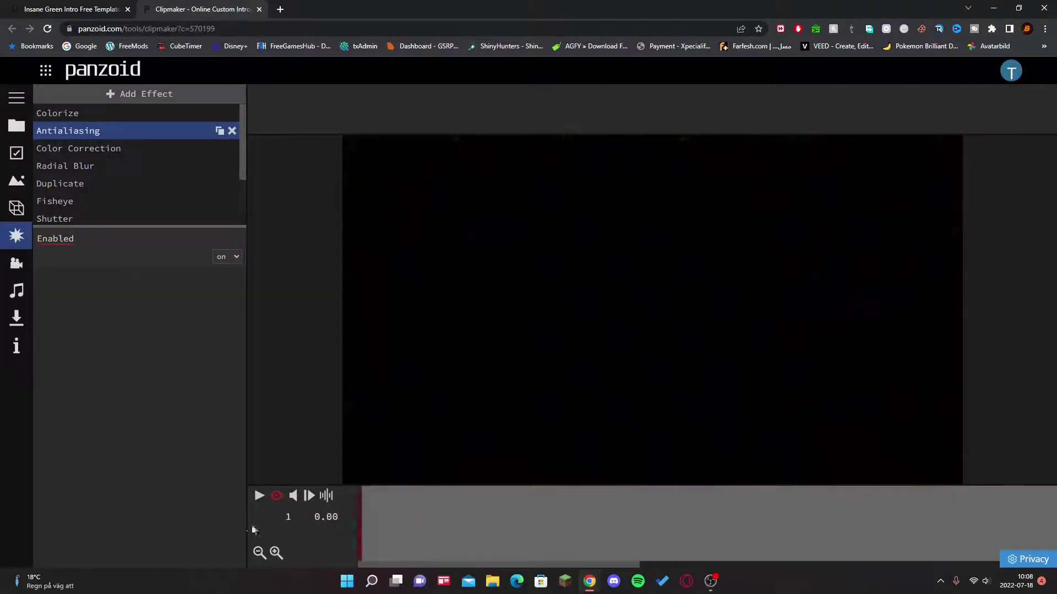
{"action": "left_click", "coordinate": [262, 496]}
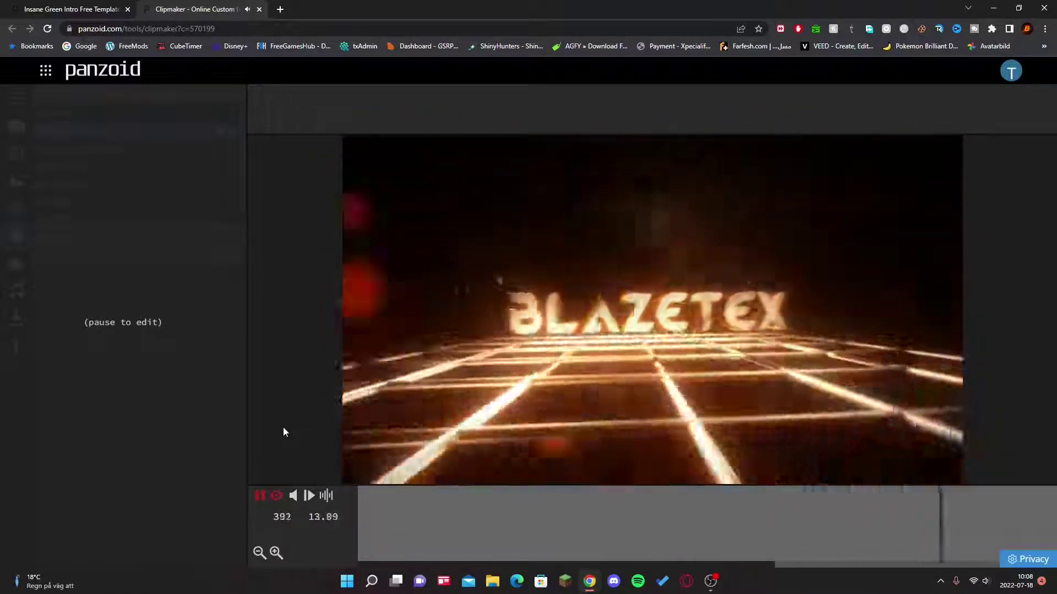
{"action": "left_click", "coordinate": [258, 496]}
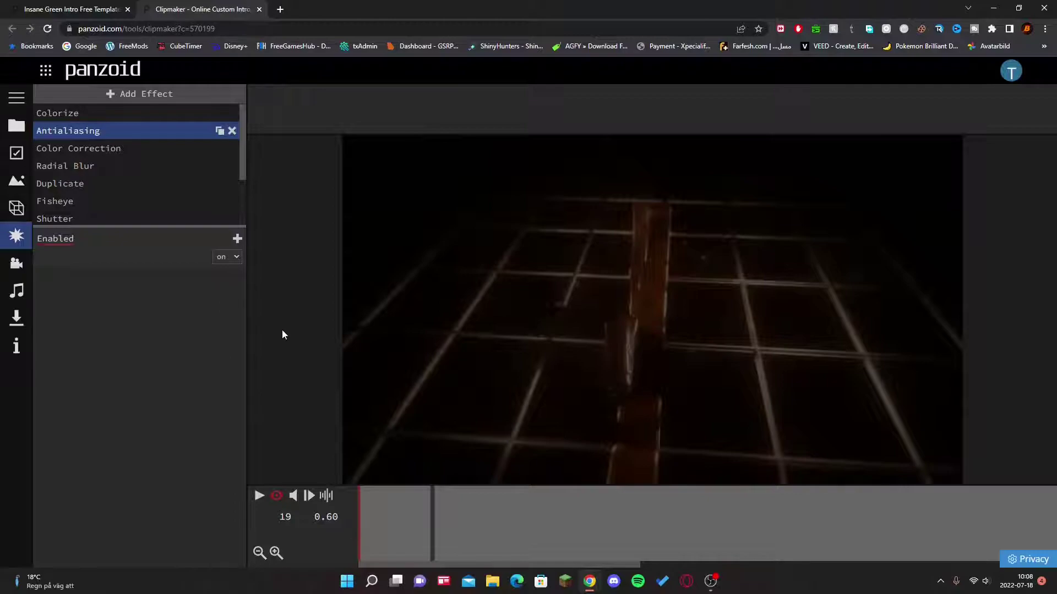
{"action": "left_click", "coordinate": [363, 526]}
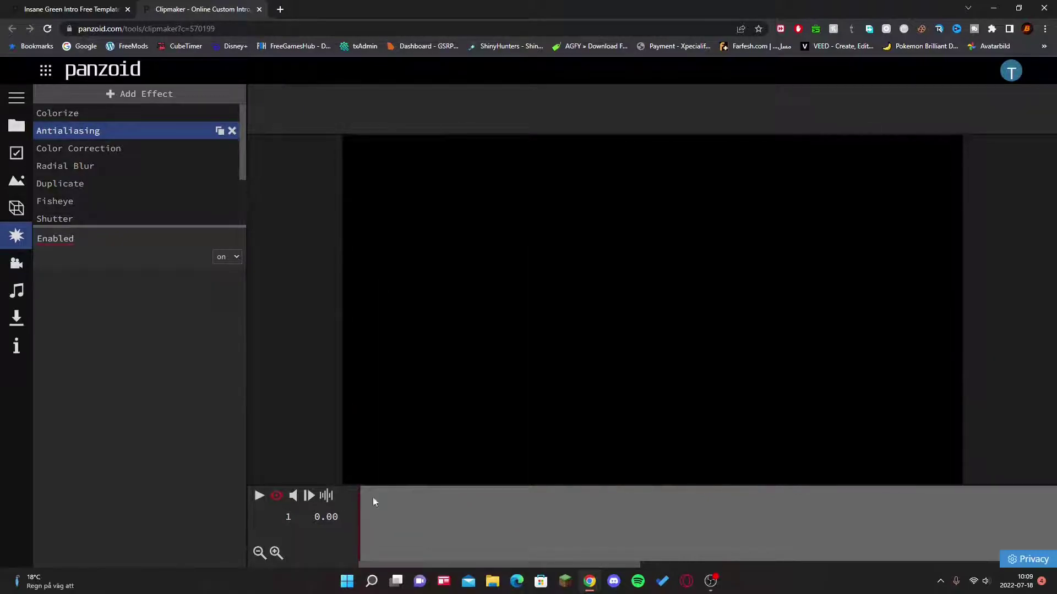
{"action": "left_click_drag", "start_coordinate": [511, 526], "coordinate": [347, 529]}
{"action": "mouse_move", "coordinate": [394, 526]}
{"action": "left_mouse_down"}
{"action": "mouse_move", "coordinate": [562, 525]}
{"action": "mouse_move", "coordinate": [363, 525]}
{"action": "mouse_move", "coordinate": [483, 525]}
{"action": "left_mouse_up"}
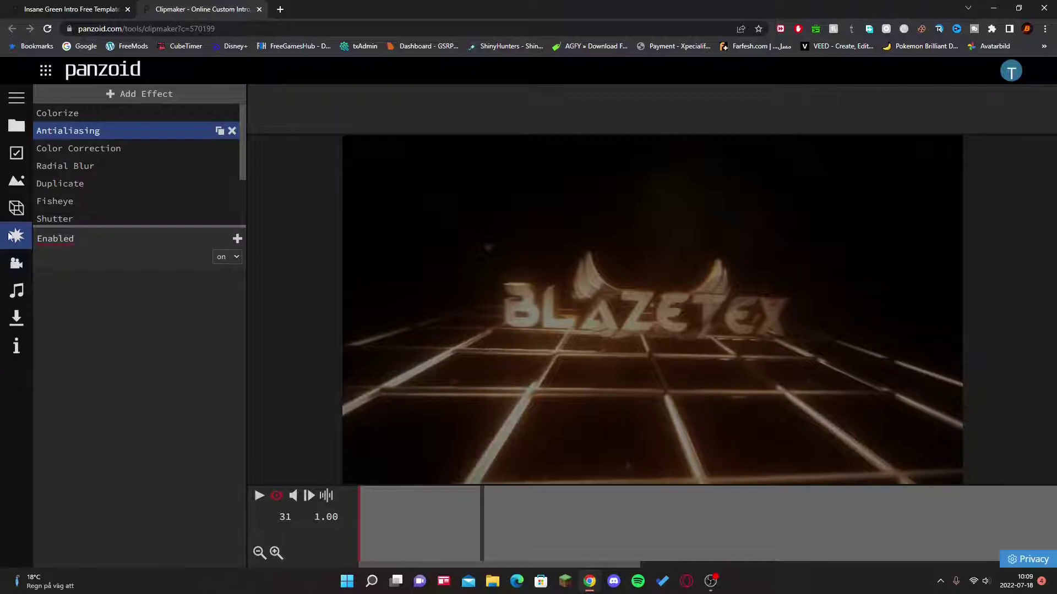
- Load Vampire Wars Italic.ttf as the custom font of the first Blazetex text
{"action": "left_click", "coordinate": [16, 209]}
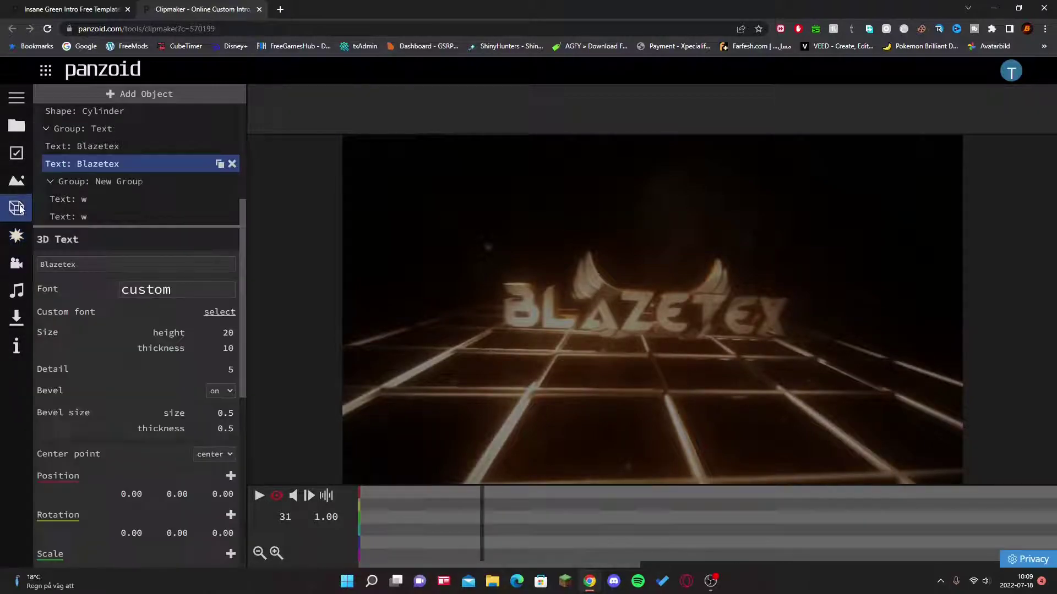
{"action": "left_click", "coordinate": [79, 145]}
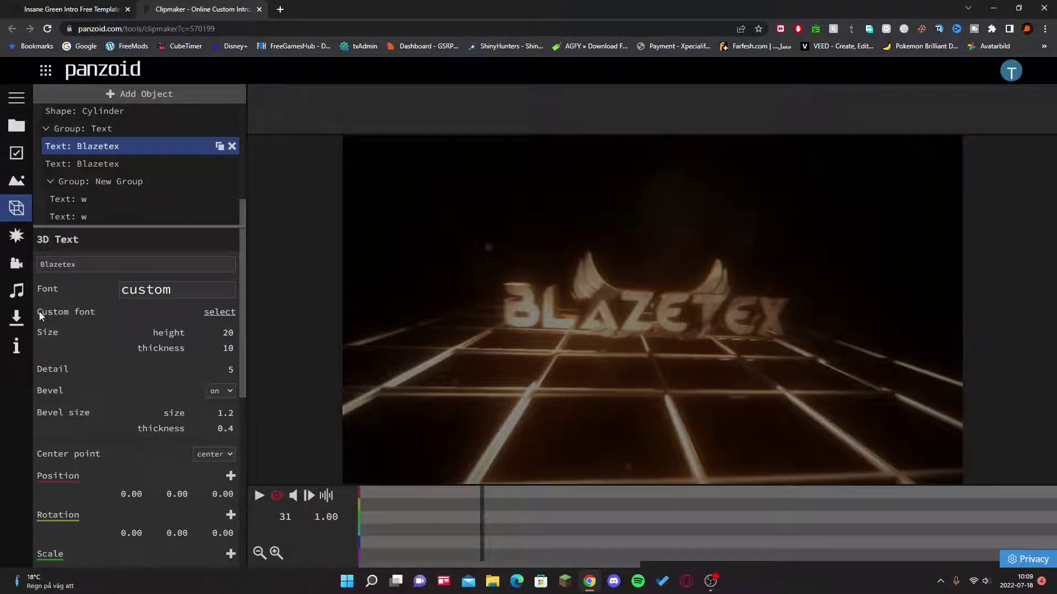
{"action": "left_click", "coordinate": [148, 291]}
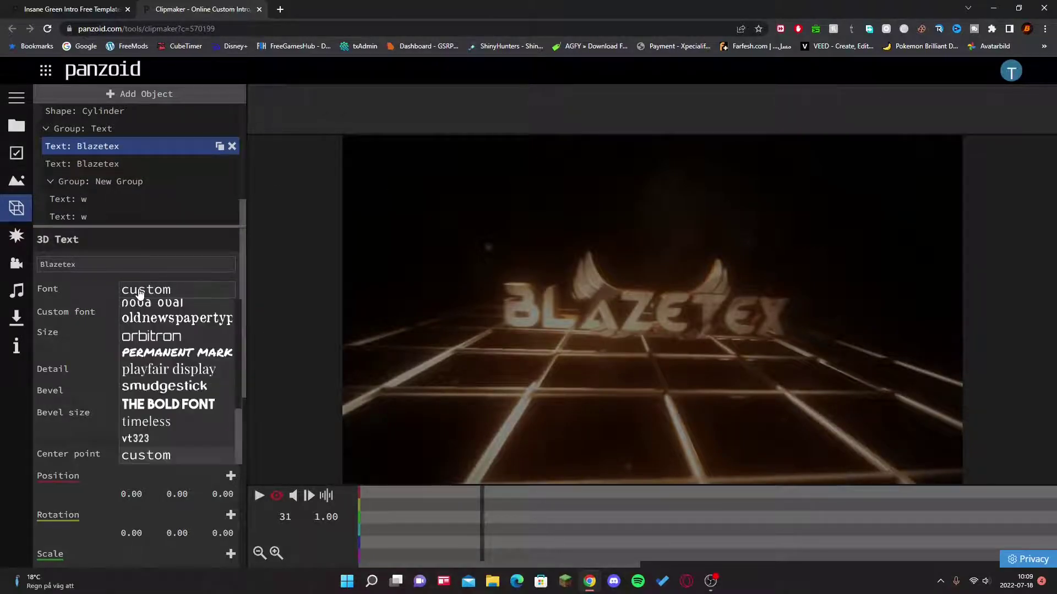
{"action": "left_click", "coordinate": [145, 457]}
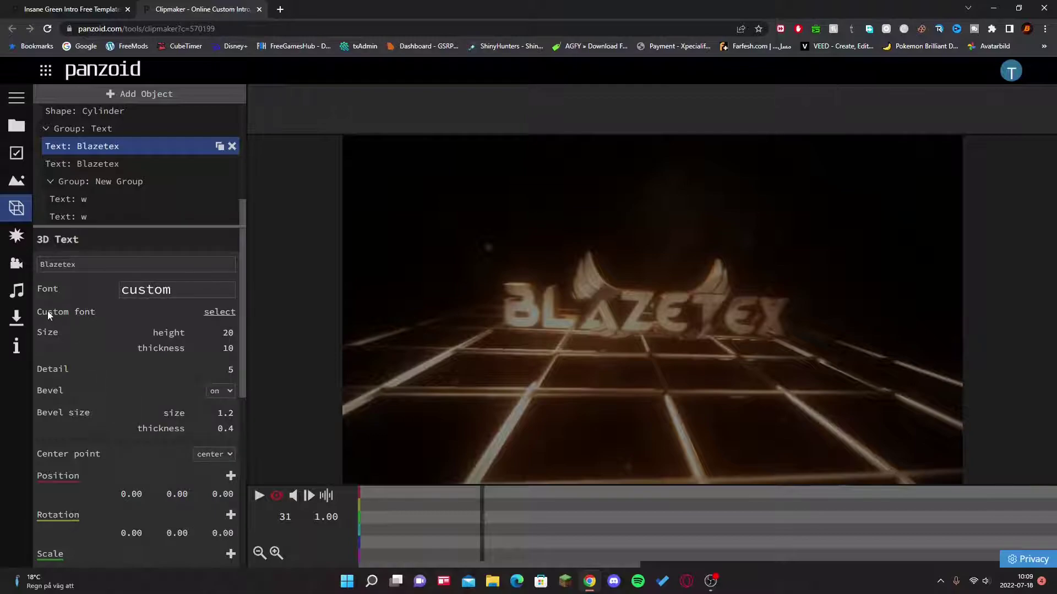
{"action": "left_click", "coordinate": [211, 311]}
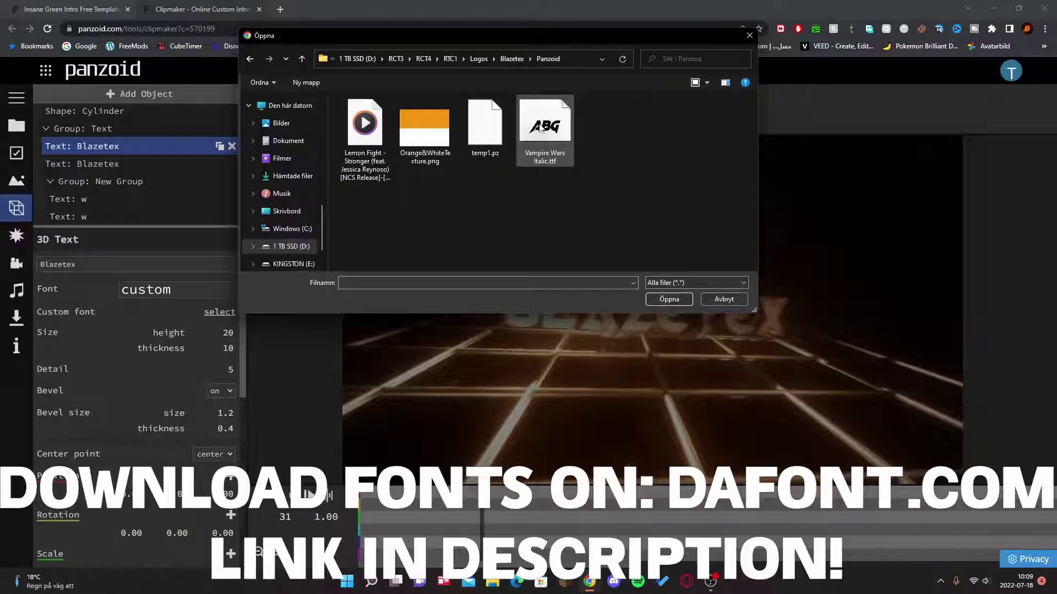
{"action": "left_click", "coordinate": [545, 128]}
{"action": "double_click", "coordinate": [545, 128]}
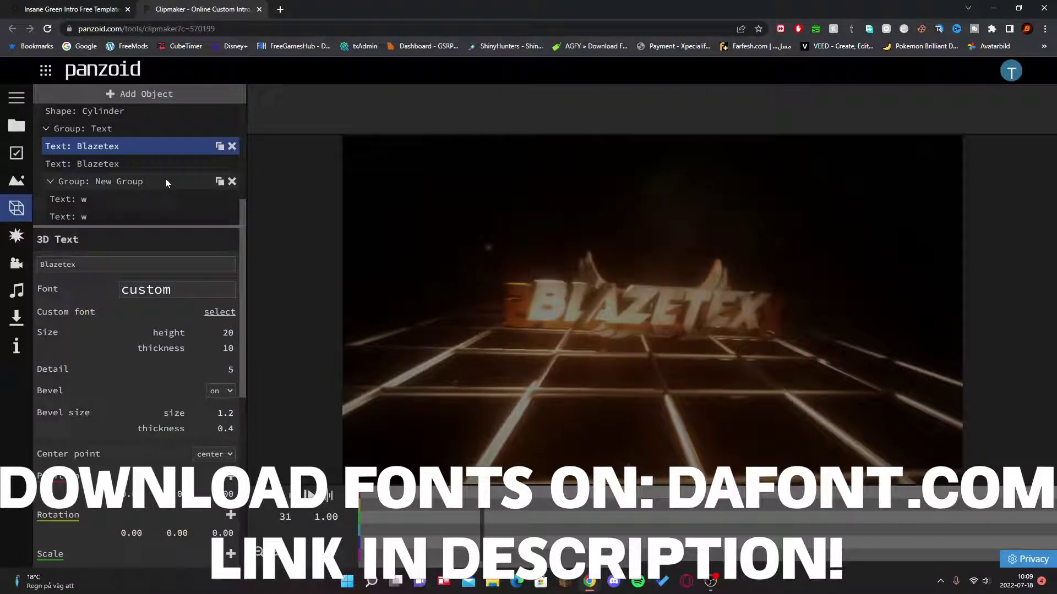
- Apply Vampire Wars Italic.ttf to the second Blazetex text object
{"action": "left_click", "coordinate": [136, 166]}
{"action": "left_click", "coordinate": [220, 313]}
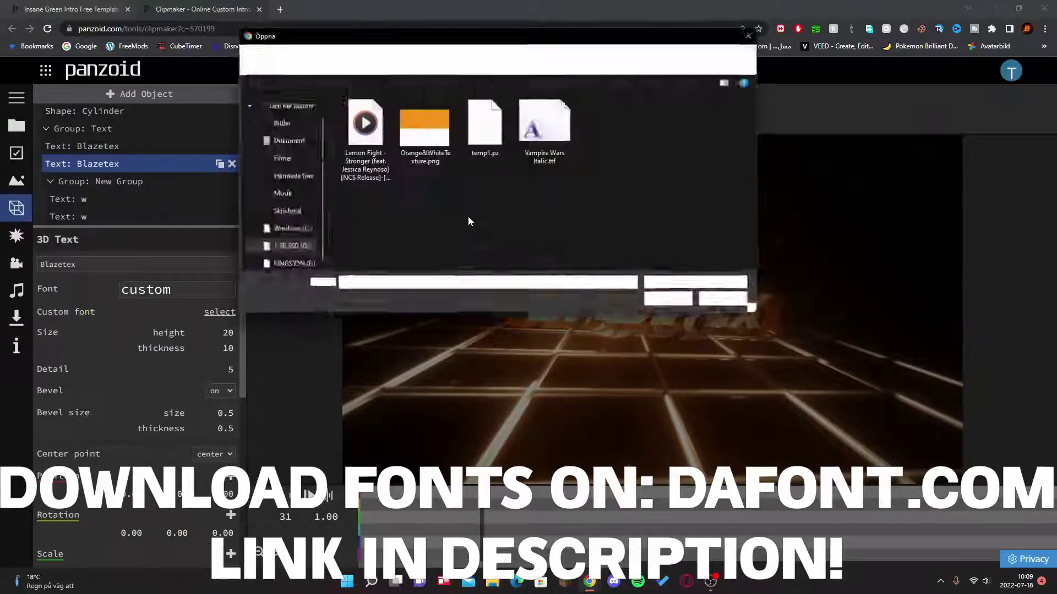
{"action": "double_click", "coordinate": [551, 143]}
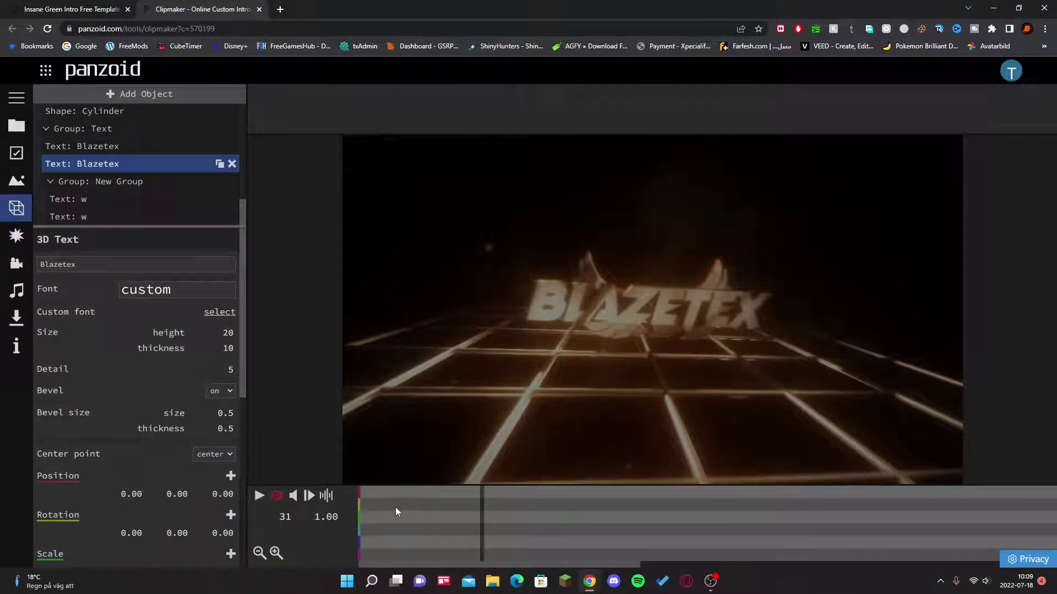
{"action": "left_click", "coordinate": [258, 496]}
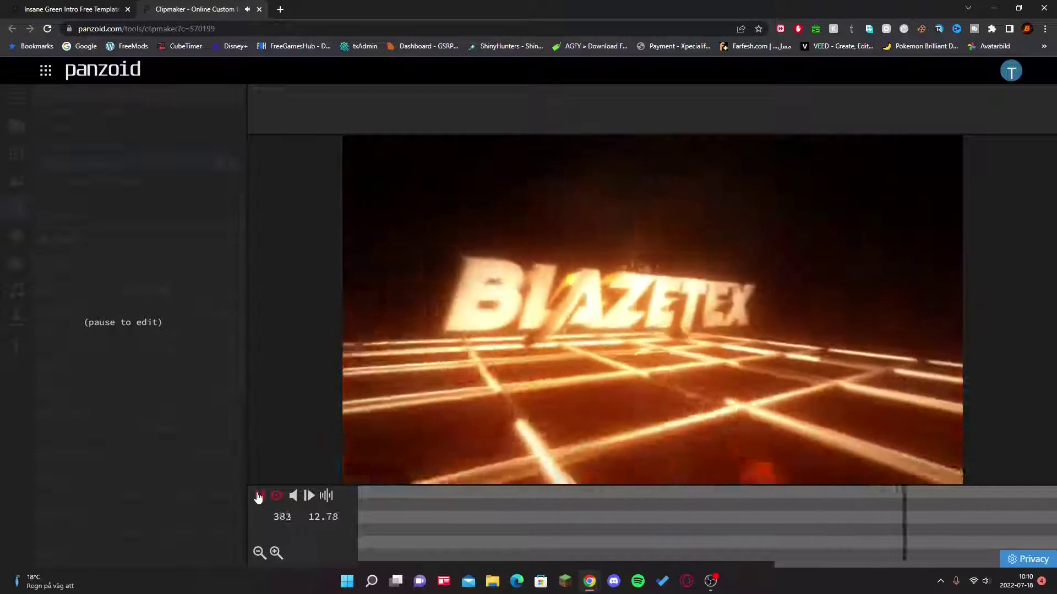
{"action": "left_click", "coordinate": [259, 498]}
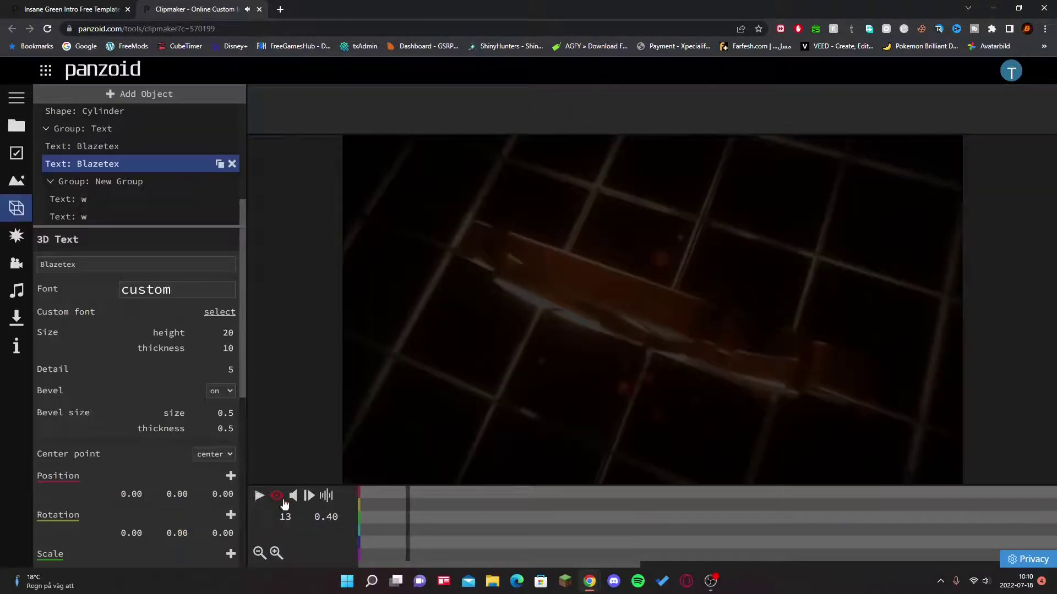